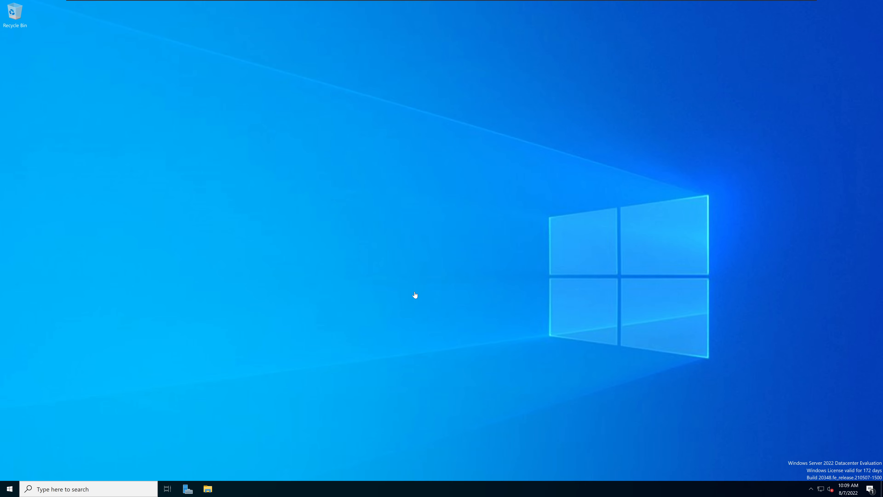
Download and install the optional 2022-07 cumulative update KB5015879 through Windows Update, closing Settings once the download has started
left_click(17, 493)
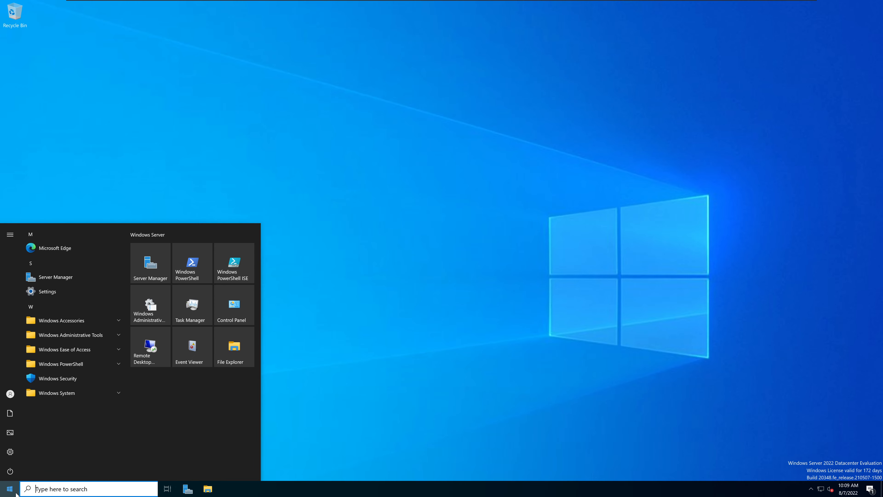
left_click(8, 451)
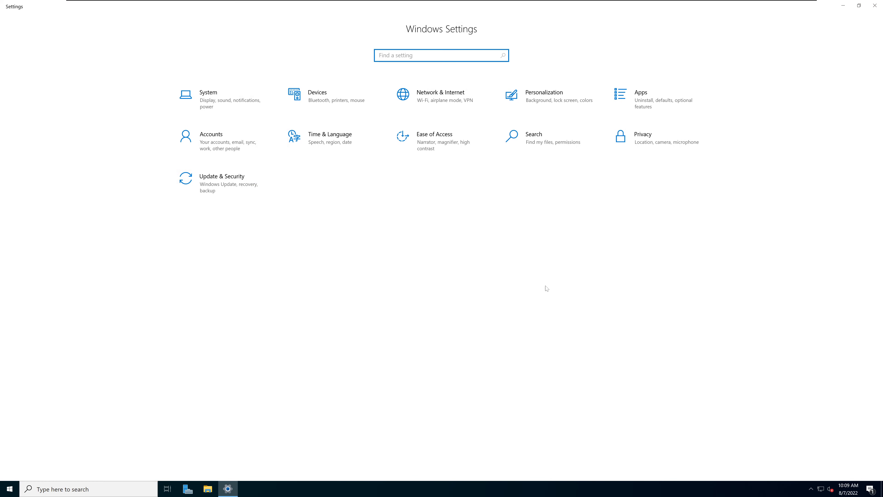
left_click(227, 190)
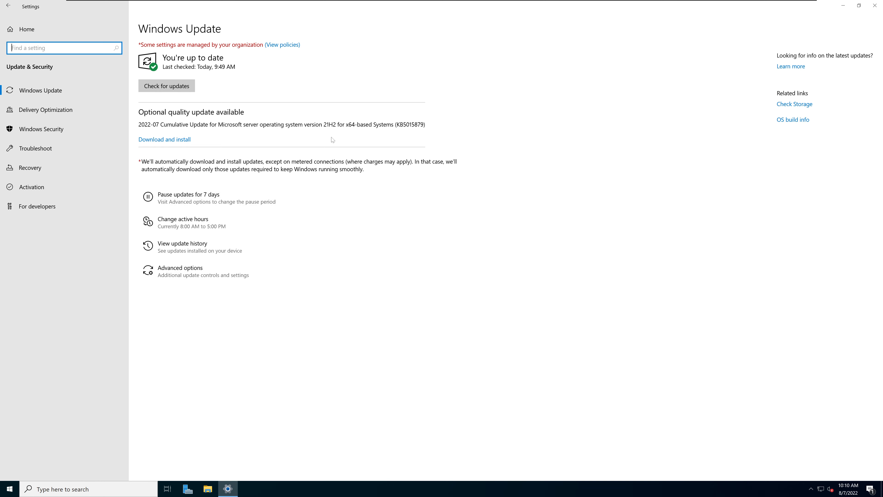
left_click(167, 140)
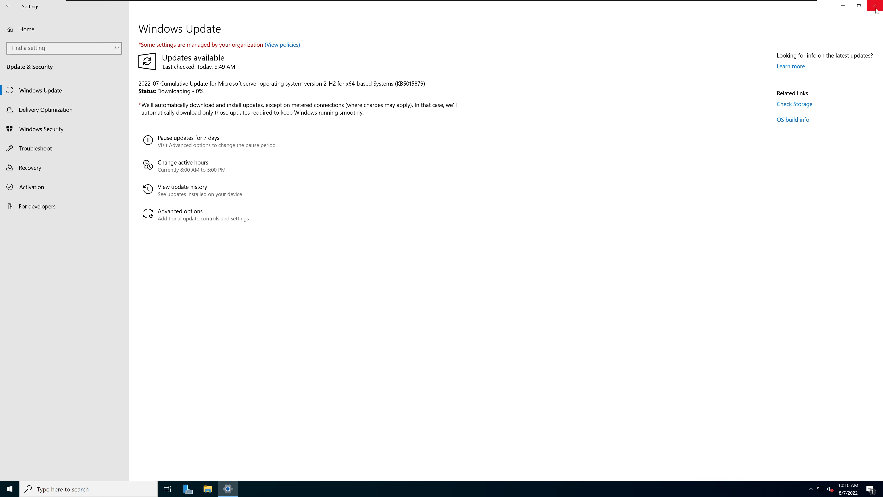
left_click(874, 5)
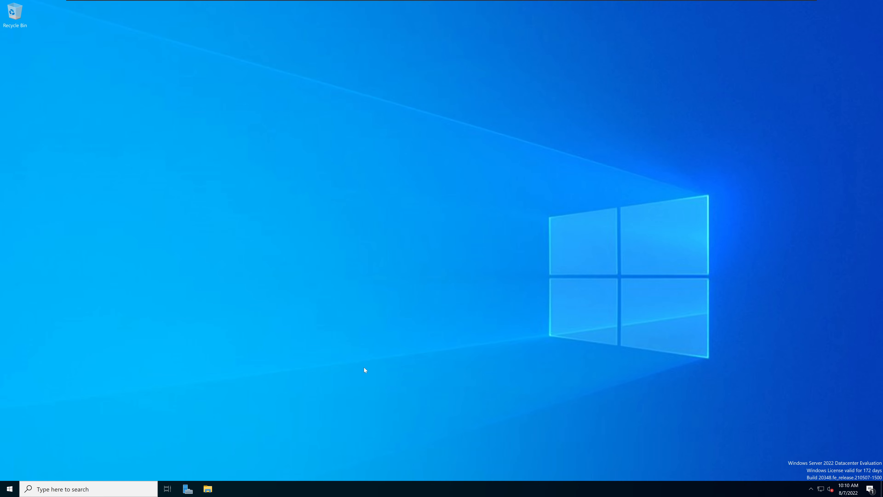
Check the installation progress of the cumulative update in Windows Update, and close Settings
left_click(10, 488)
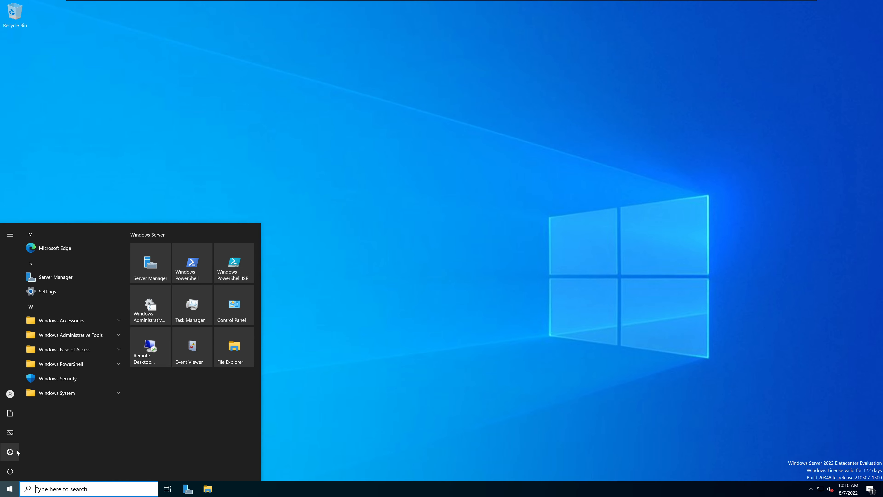
left_click(11, 452)
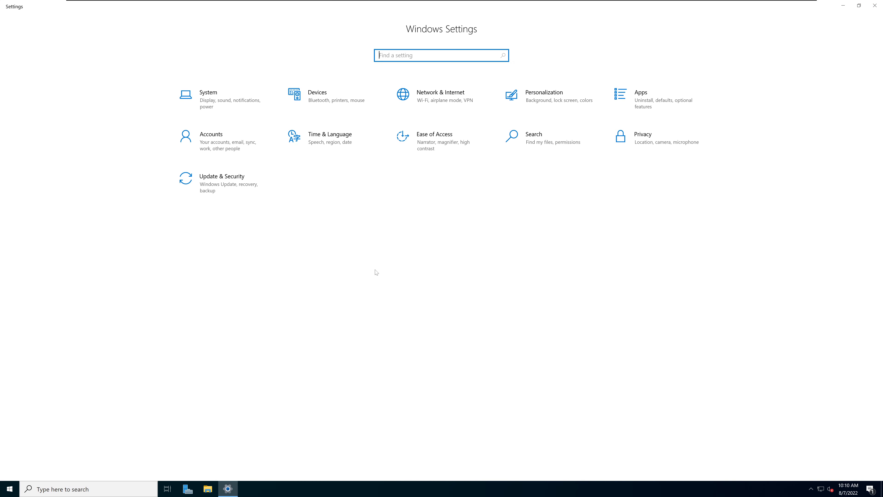
left_click(242, 188)
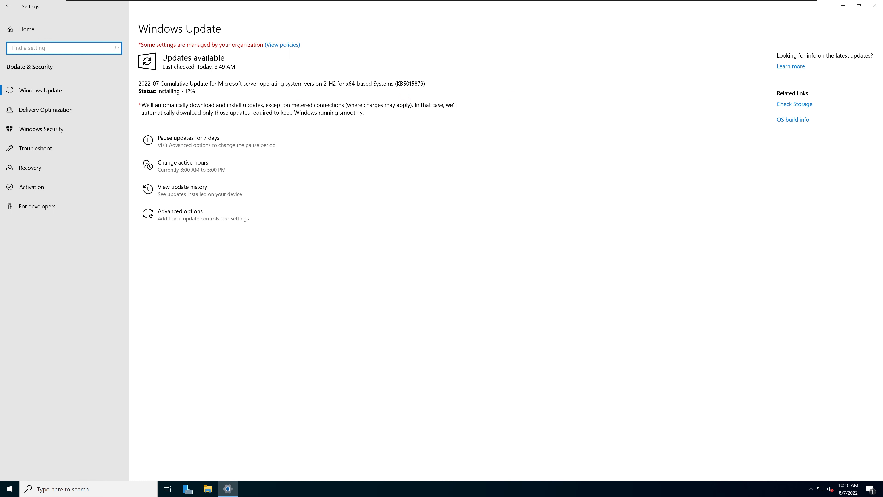
left_click_drag(183, 91, 196, 91)
left_click(372, 107)
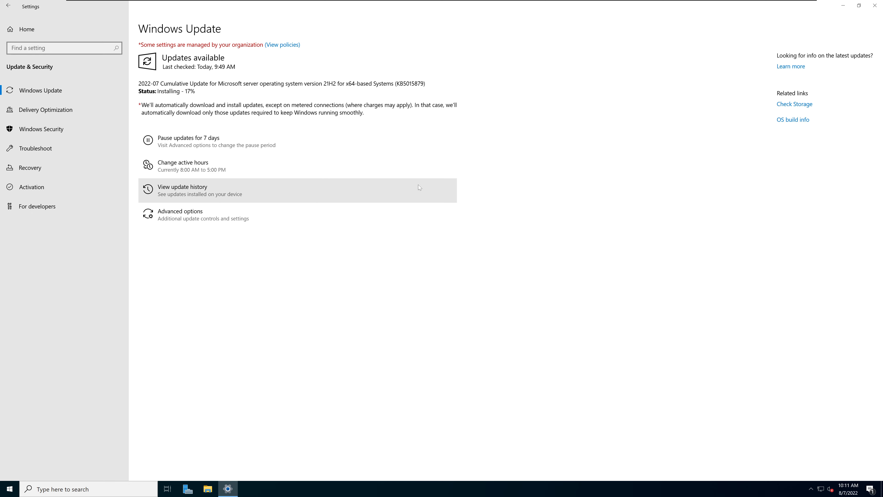
left_click(879, 10)
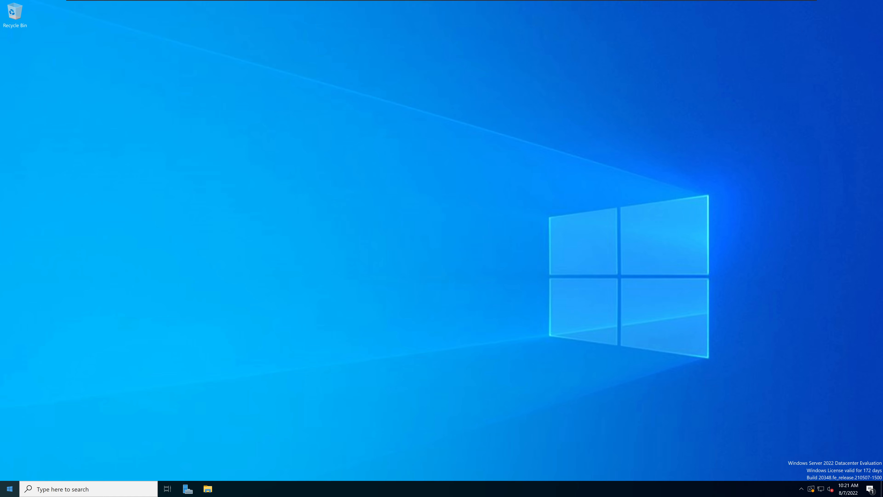
Open Server Manager and show the properties of the local server
left_click(9, 493)
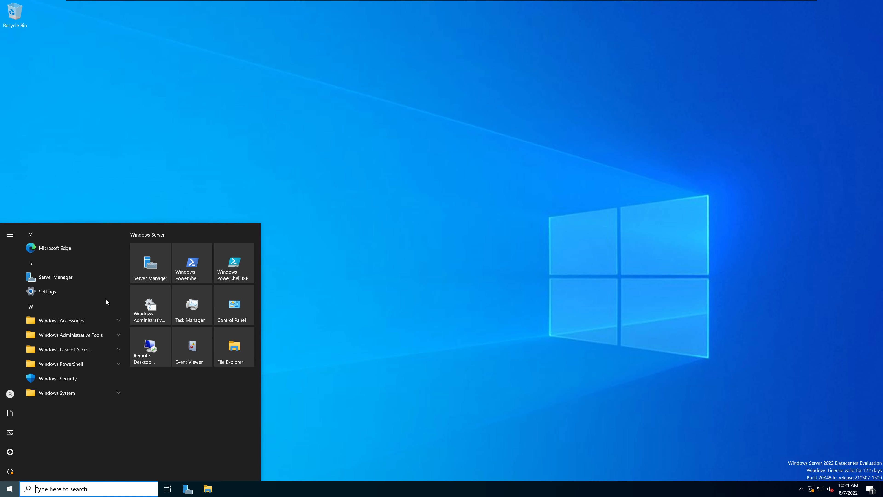
left_click(151, 264)
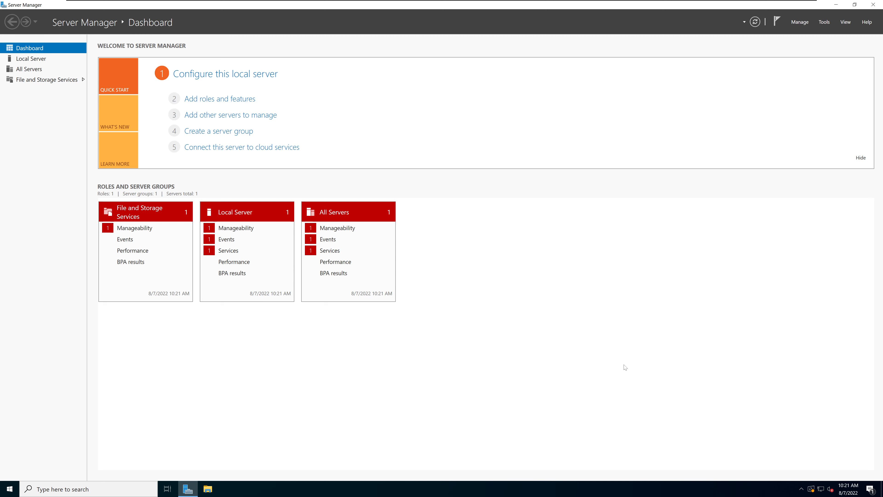
left_click(36, 61)
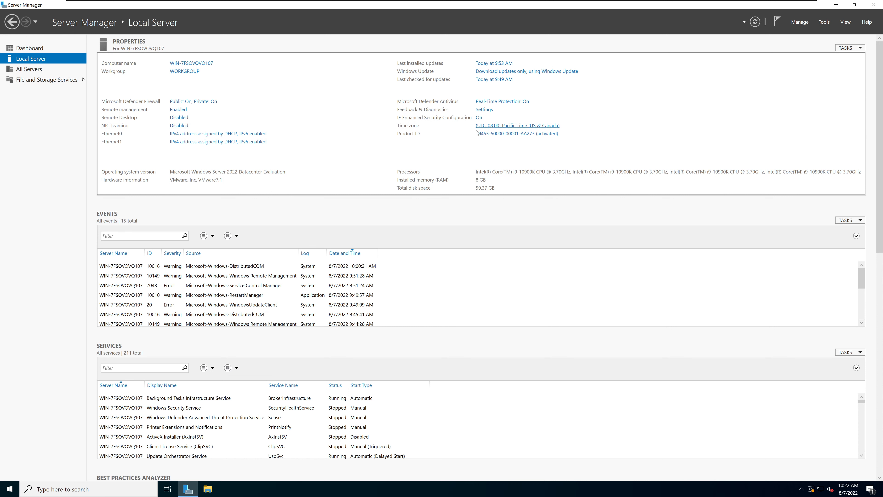
Set the server's time zone to (UTC-07:00) Mountain Time (US & Canada)
left_click(508, 126)
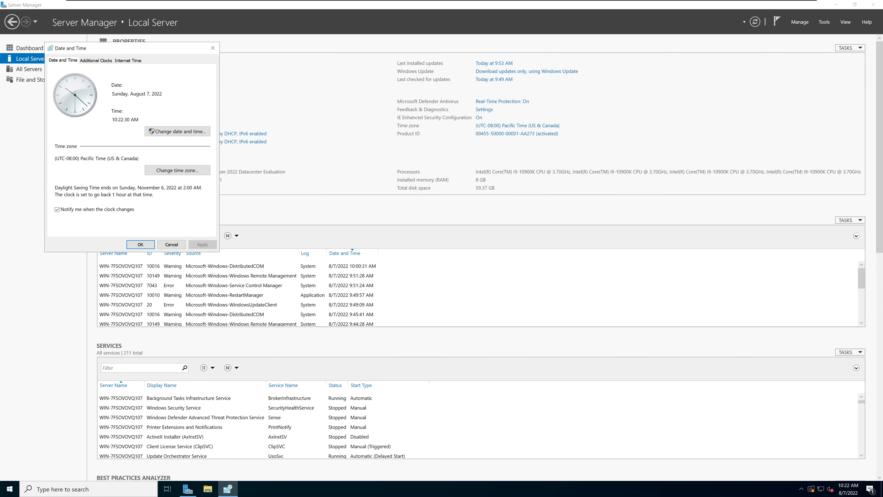
left_click(182, 173)
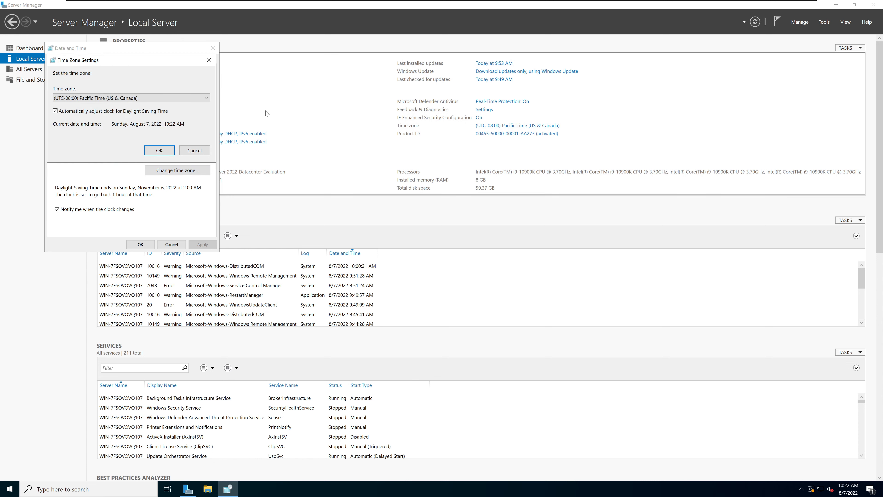
left_click(140, 99)
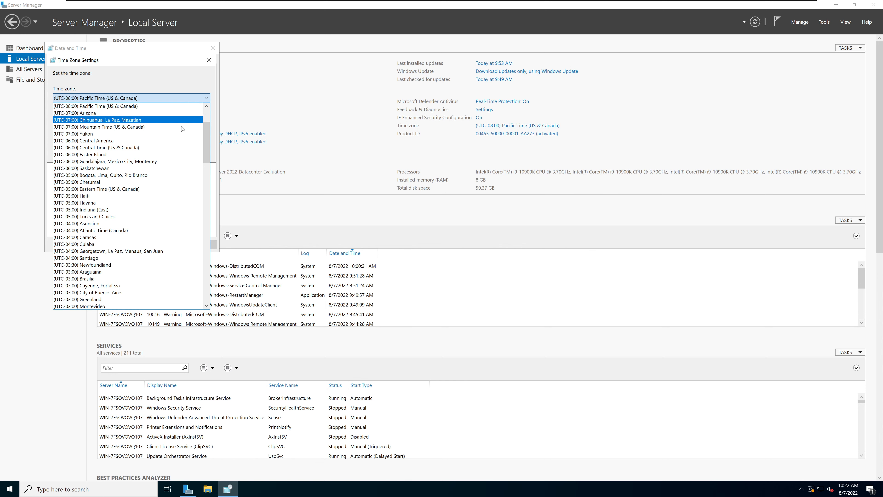
left_click_drag(207, 133, 209, 106)
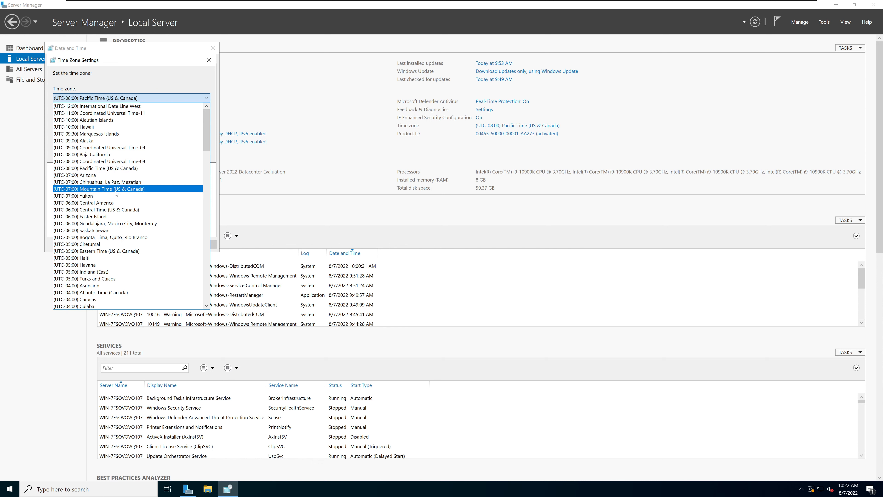
left_click(138, 192)
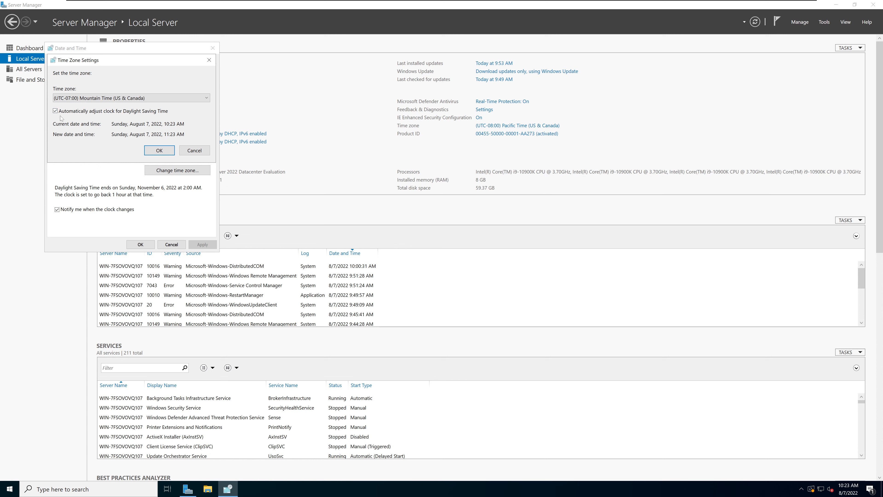
left_click(159, 150)
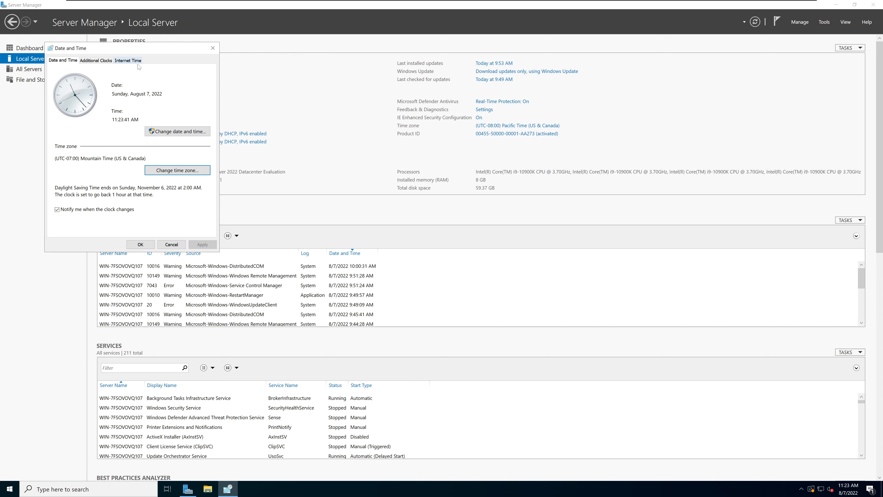
View the manual date and time settings and leave them without making changes
left_click_drag(131, 51, 321, 69)
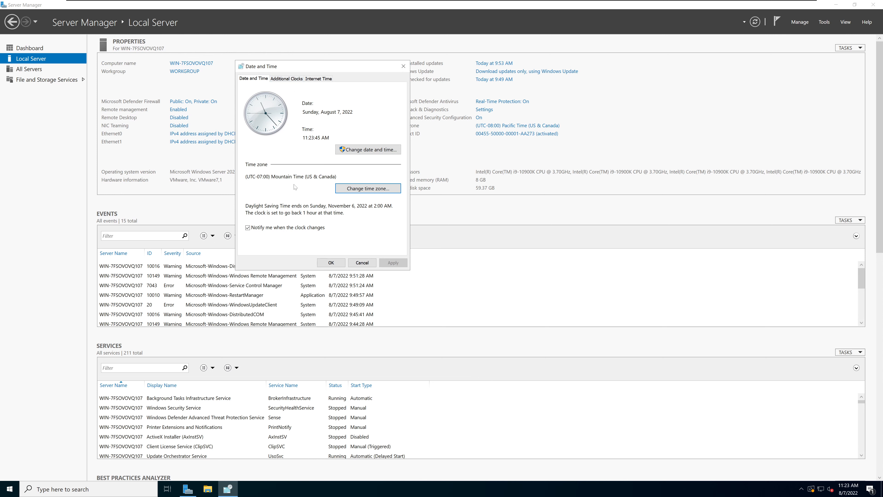
left_click(381, 149)
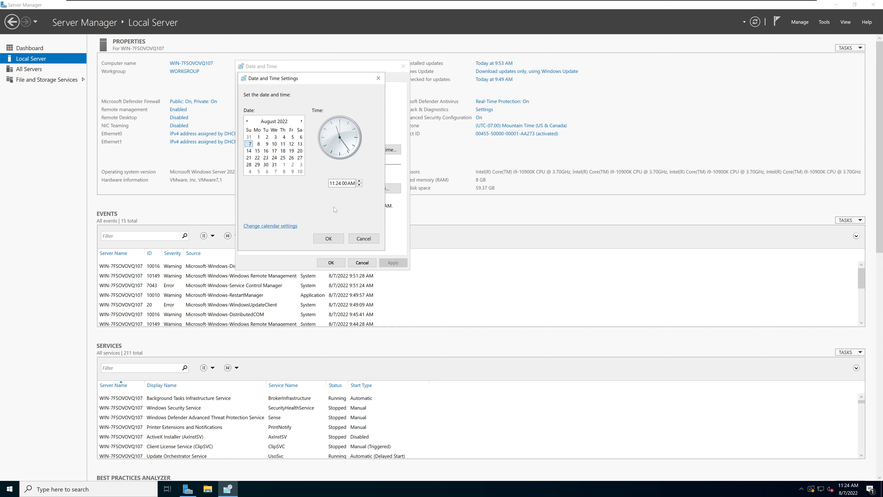
left_click(374, 238)
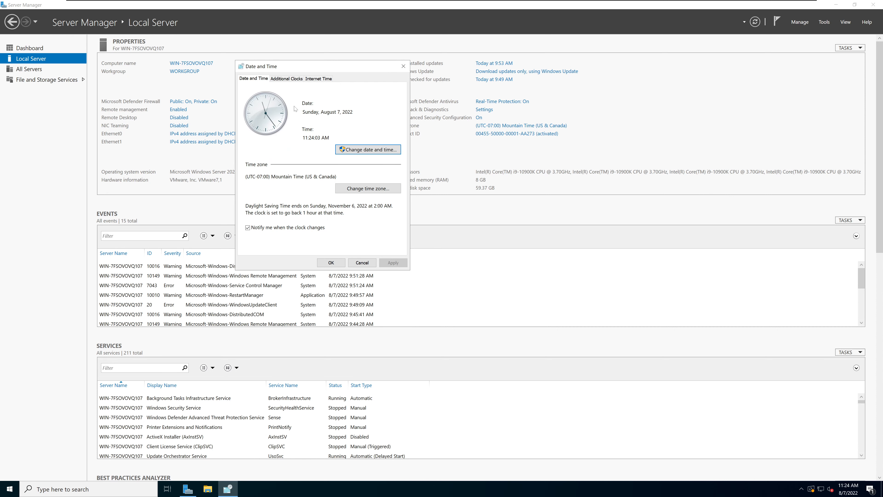
Look at the options for additional clocks and at the clock and calendar flyout of the taskbar
left_click(291, 80)
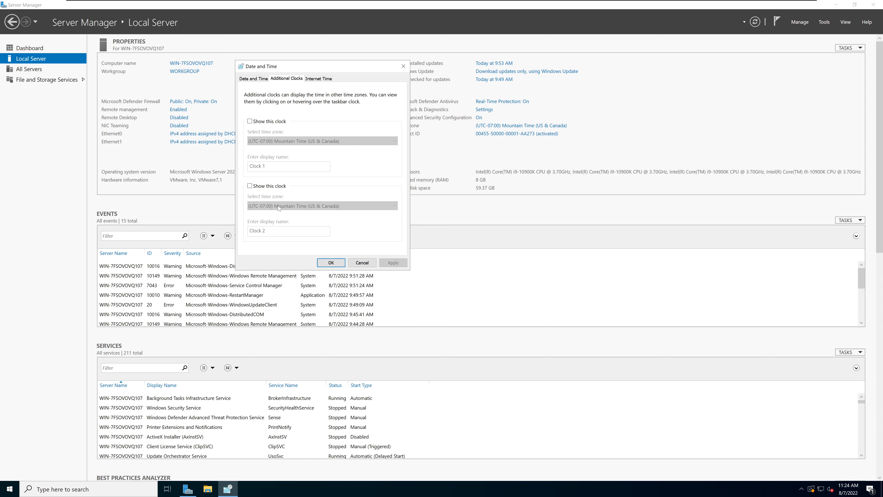
left_click(852, 494)
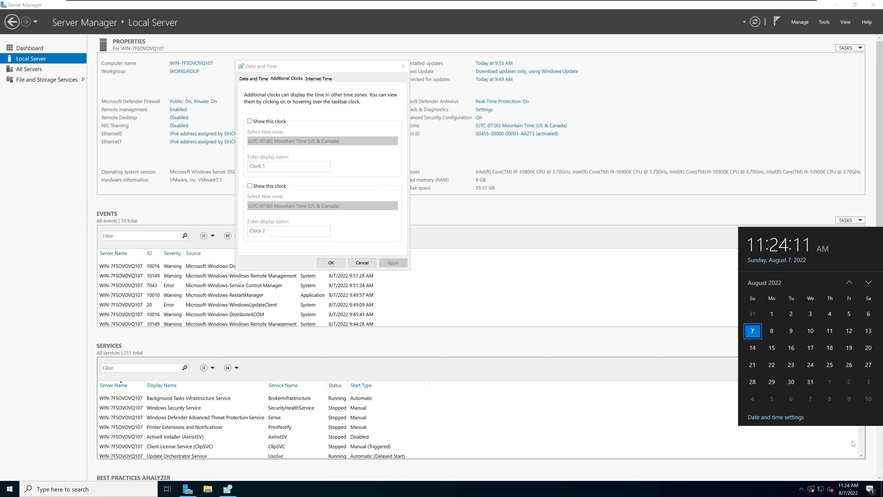
left_click(846, 488)
left_click(847, 489)
left_click(847, 488)
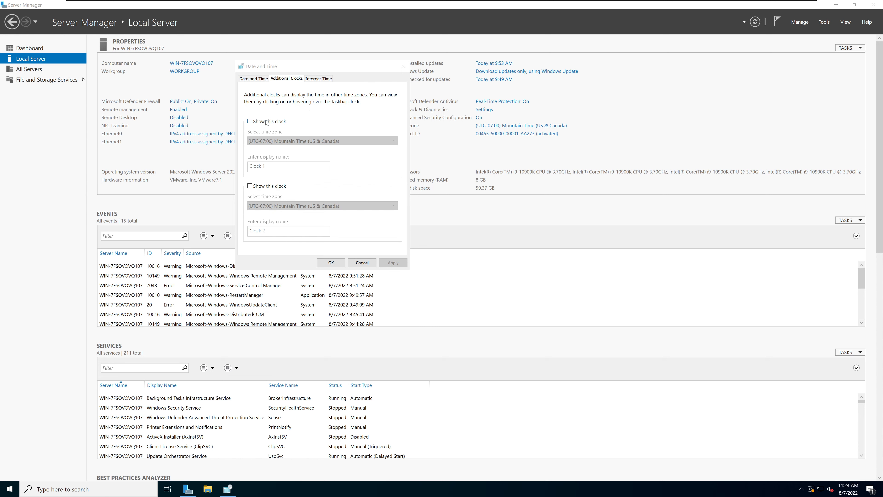
Synchronize the server's clock with the Internet time server time.windows.com and close the date and time settings
left_click(316, 80)
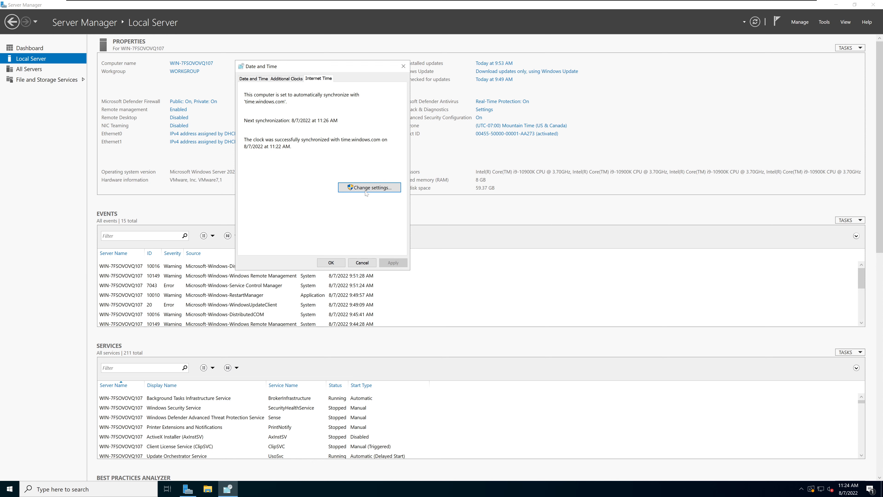
left_click(375, 191)
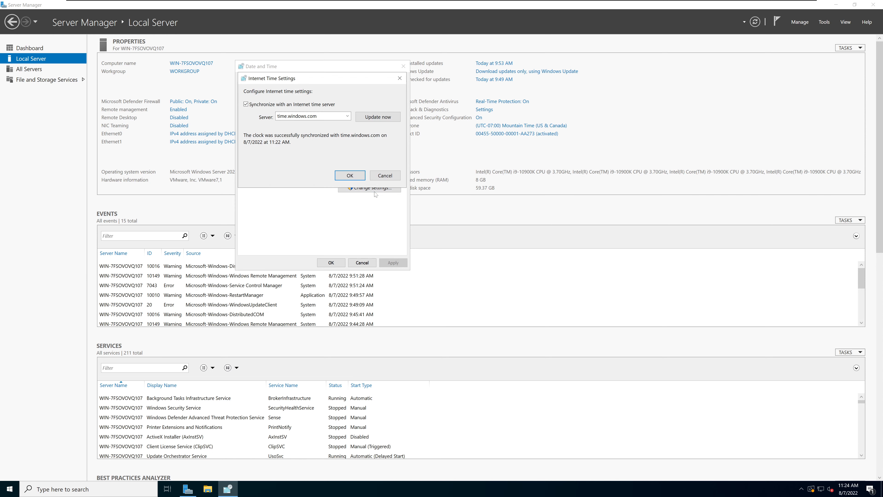
left_click(347, 116)
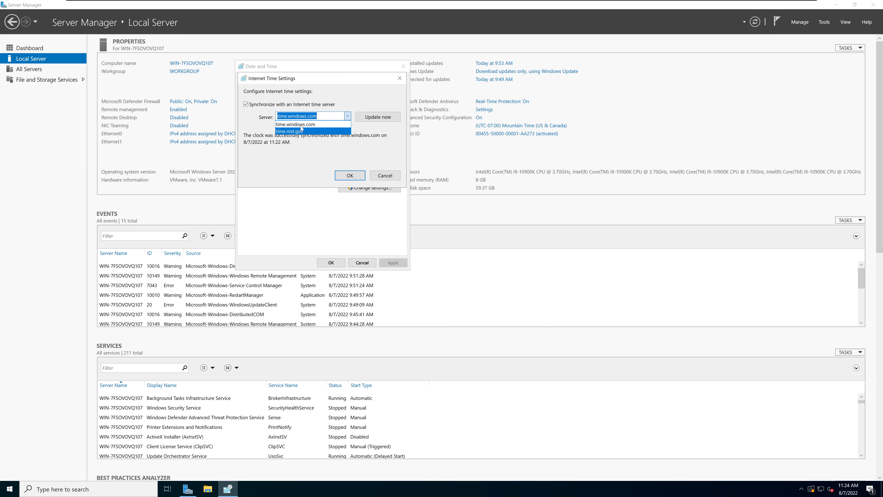
left_click(361, 97)
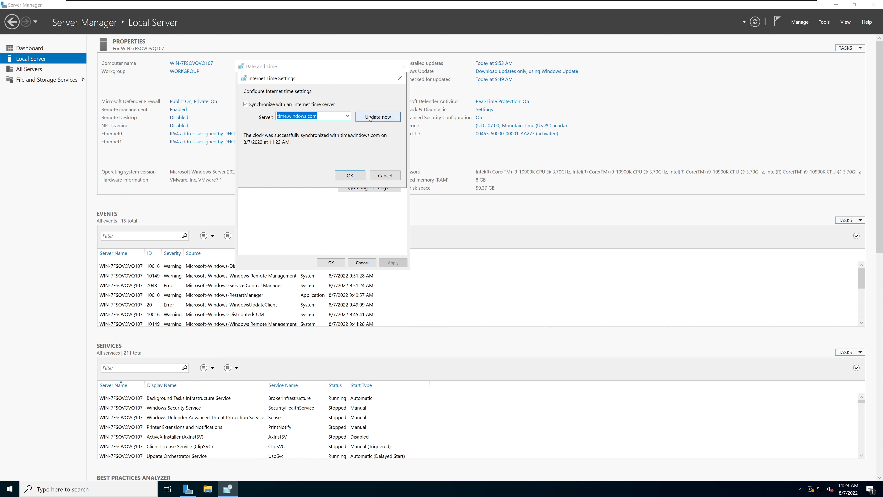
left_click(383, 120)
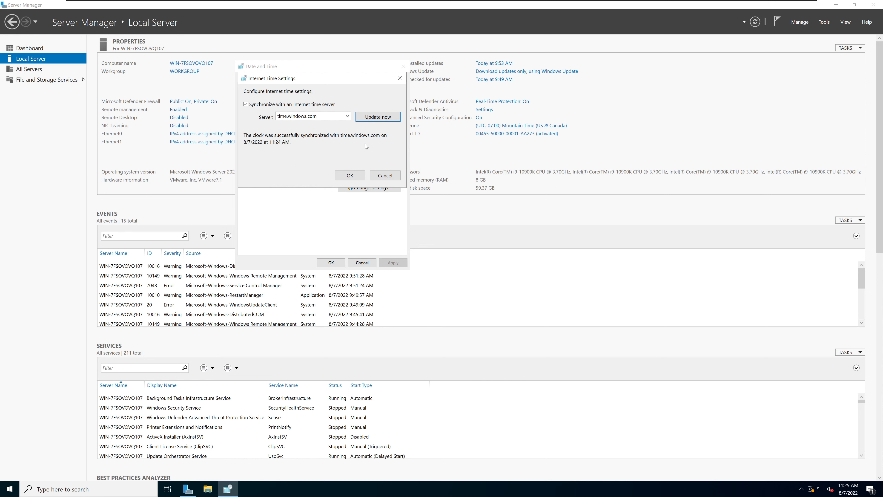
left_click(350, 176)
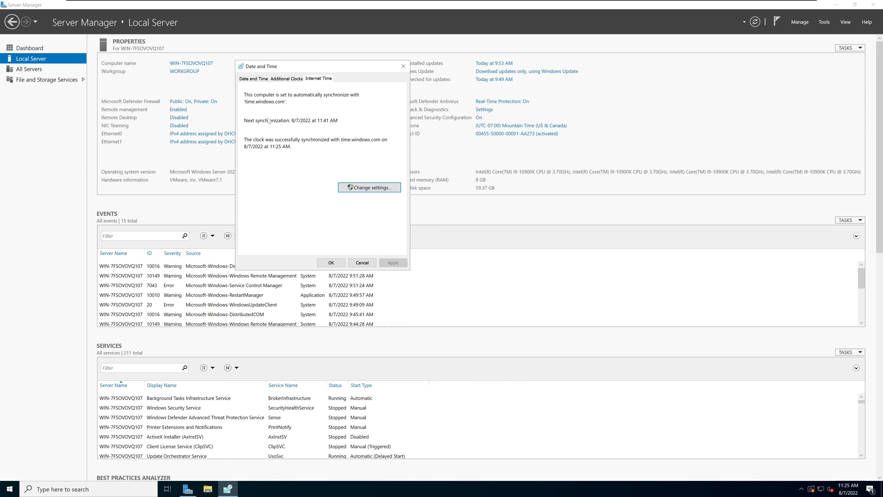
left_click(330, 262)
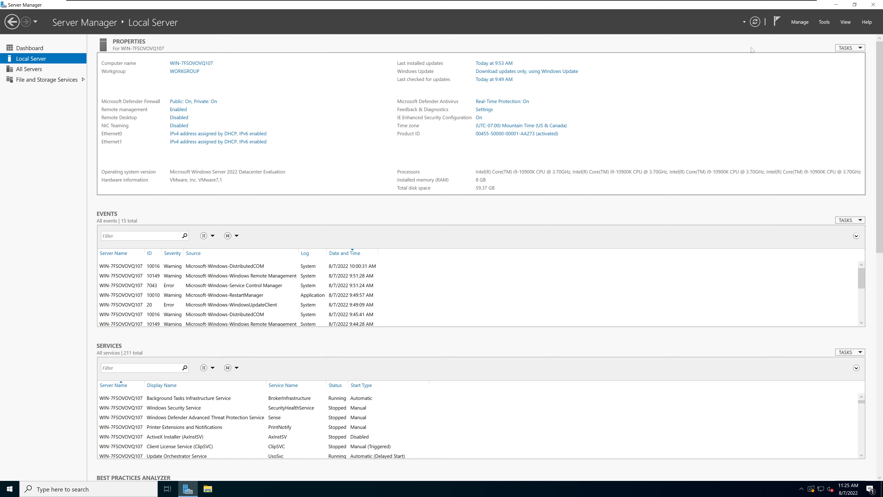
Open the network connections from the local server's Ethernet0 property and select the Ethernet0 adapter
left_click(755, 22)
left_click(217, 135)
left_click(247, 130)
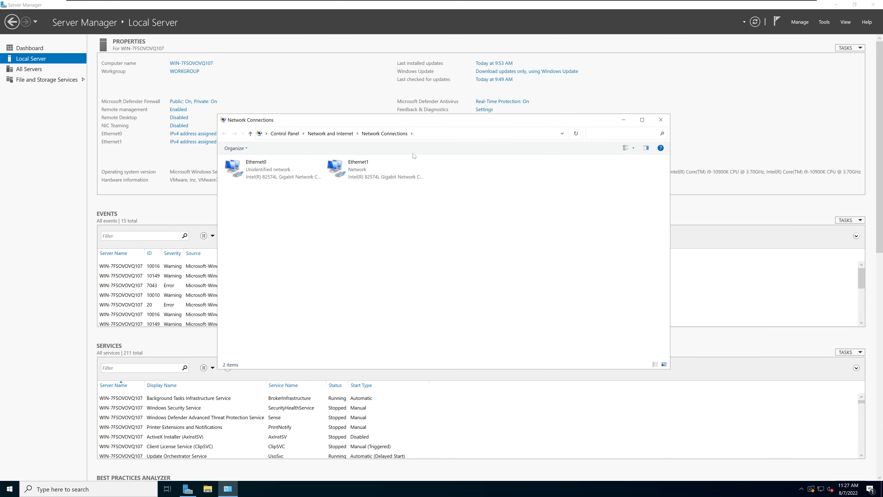
left_click(277, 185)
key("Right")
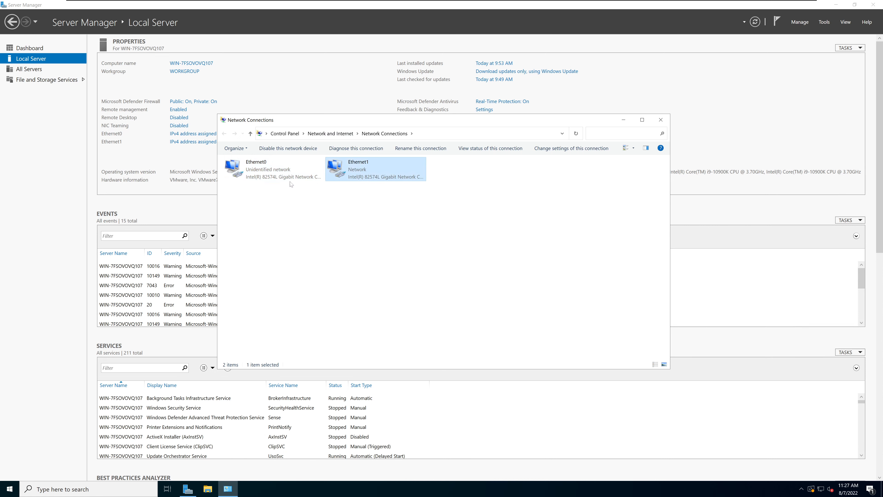
key("Left")
left_click_drag(507, 121, 570, 120)
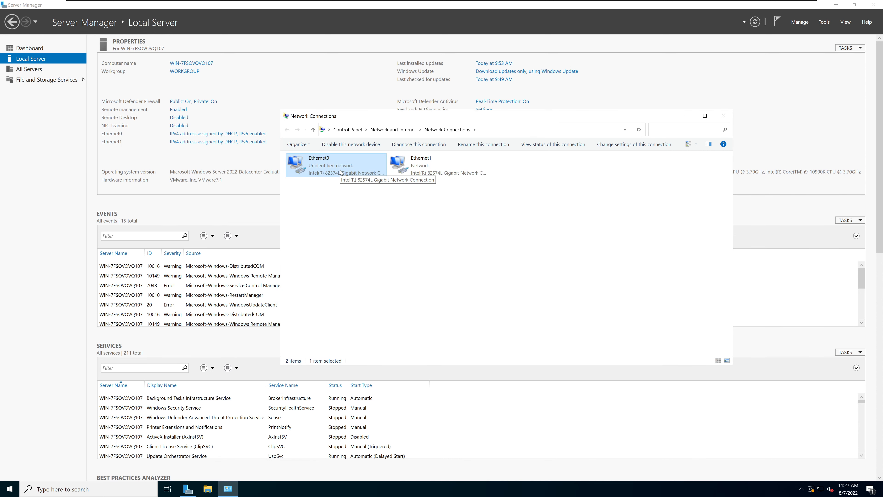
View the networking and sharing properties of the Ethernet0 adapter and leave them without making changes
right_click(330, 160)
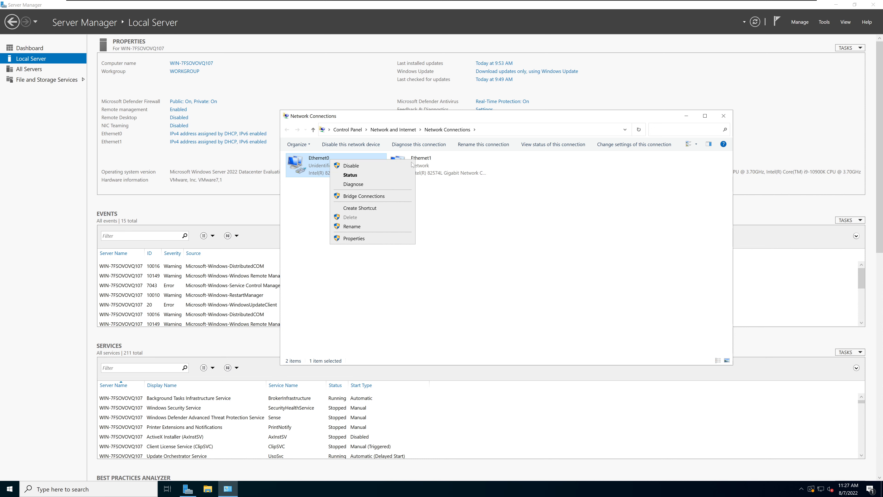
right_click(315, 165)
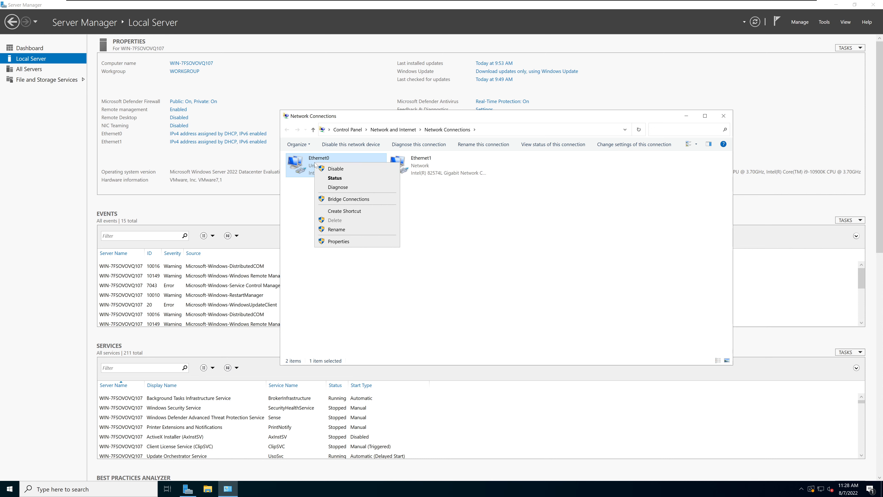
left_click(349, 244)
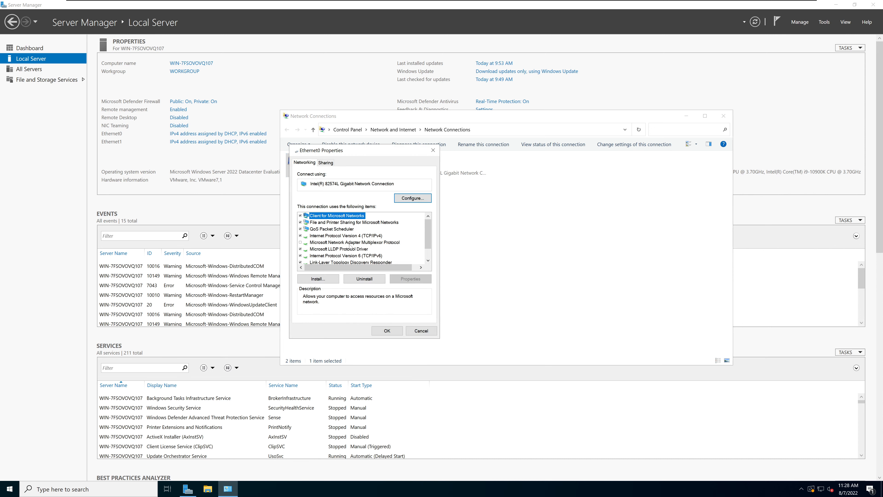
left_click(323, 163)
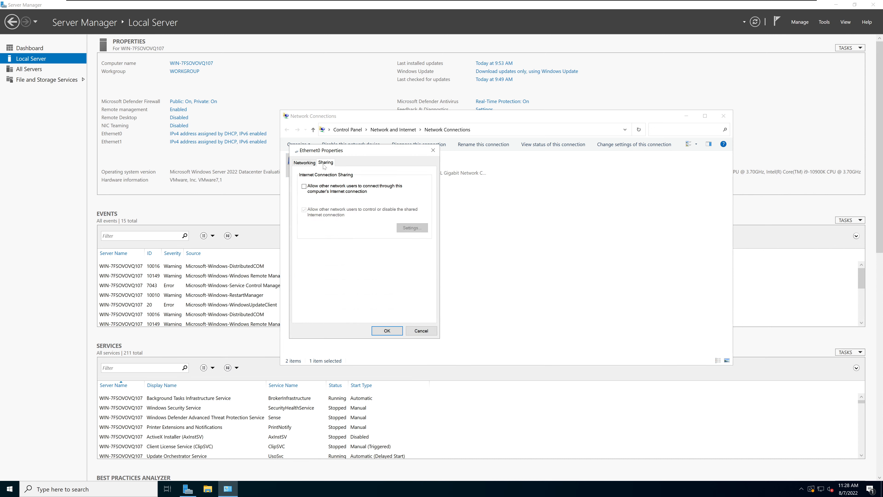
left_click(306, 163)
left_click(433, 150)
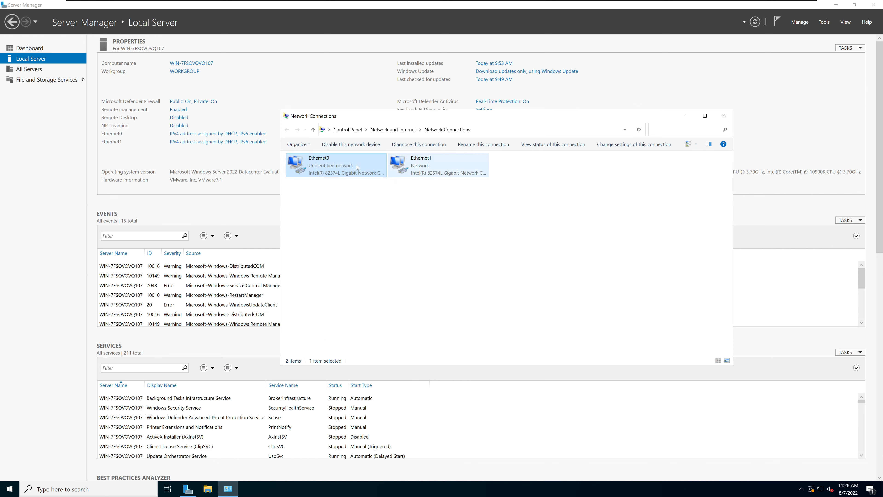
Rename the Ethernet0 network adapter as LANSegment
right_click(338, 165)
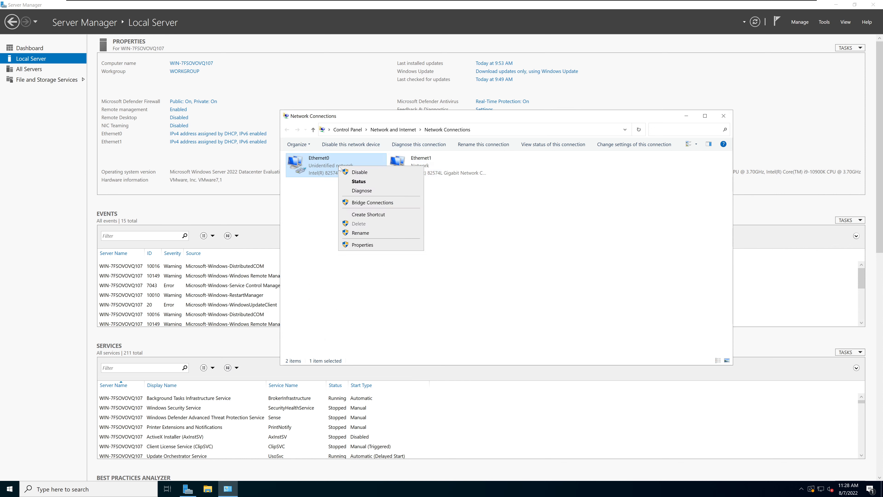
left_click(293, 210)
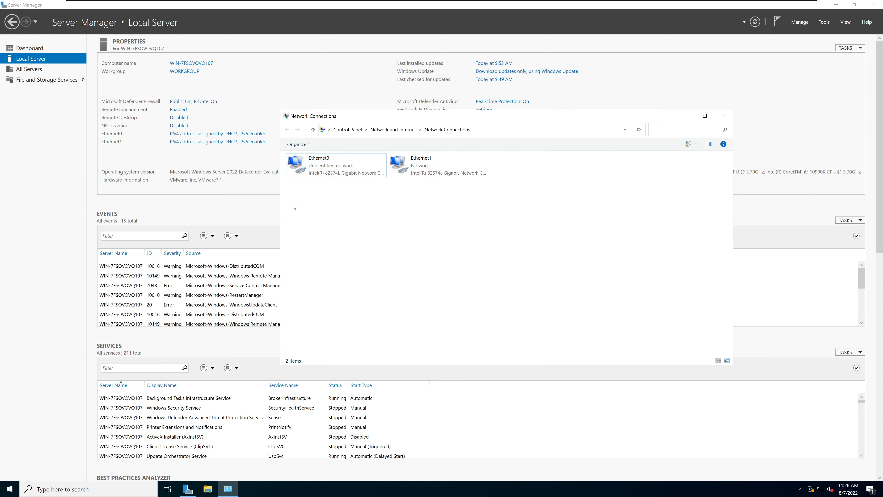
right_click(311, 167)
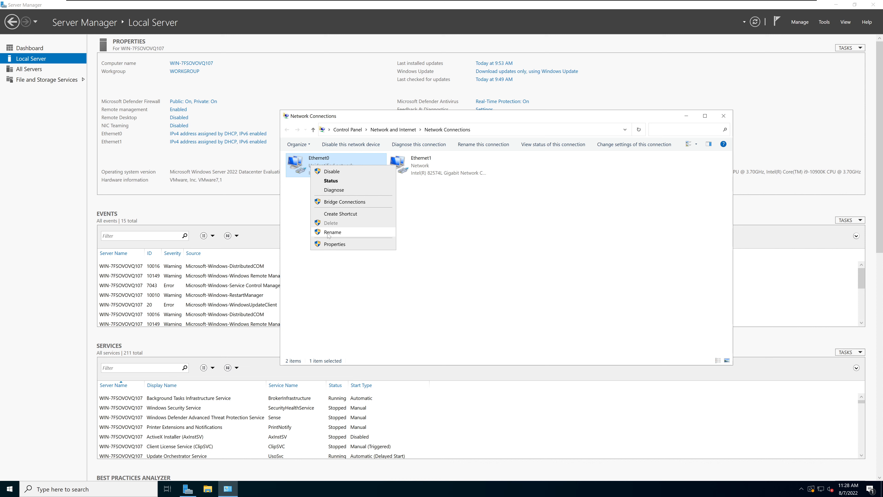
left_click(337, 234)
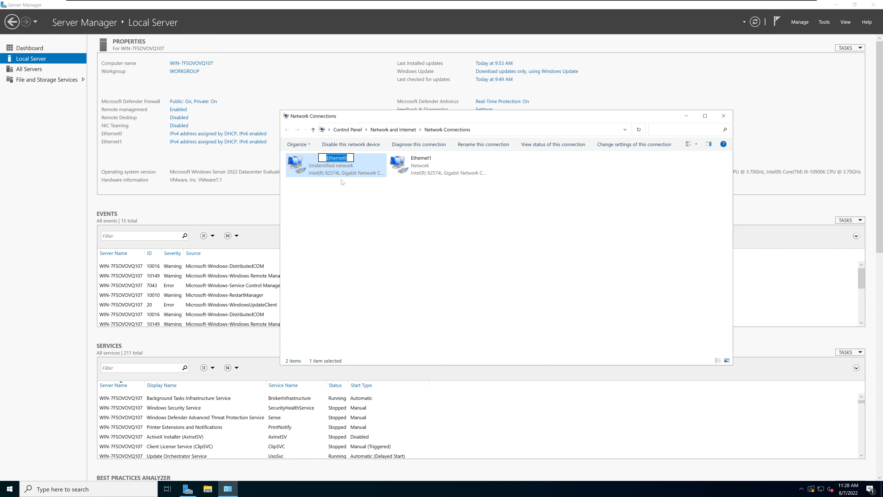
type("LANSegment")
left_click(343, 183)
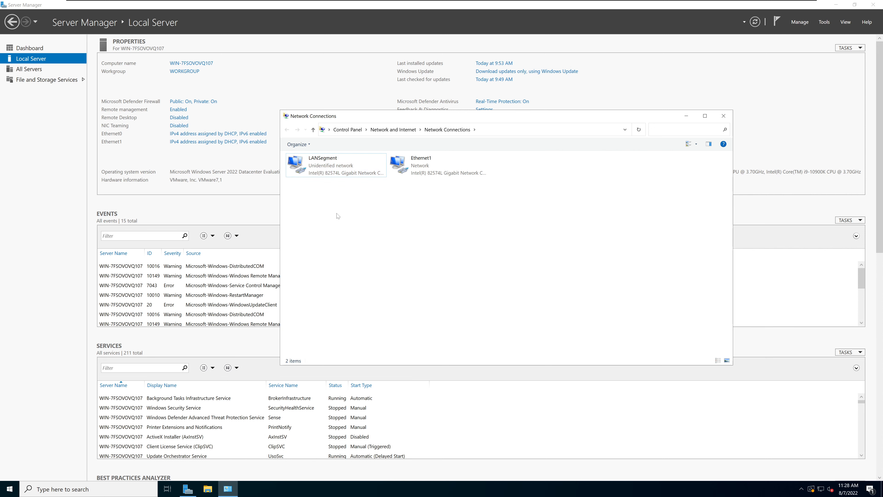
Rename the Ethernet1 network adapter as ToInternet
left_click(416, 166)
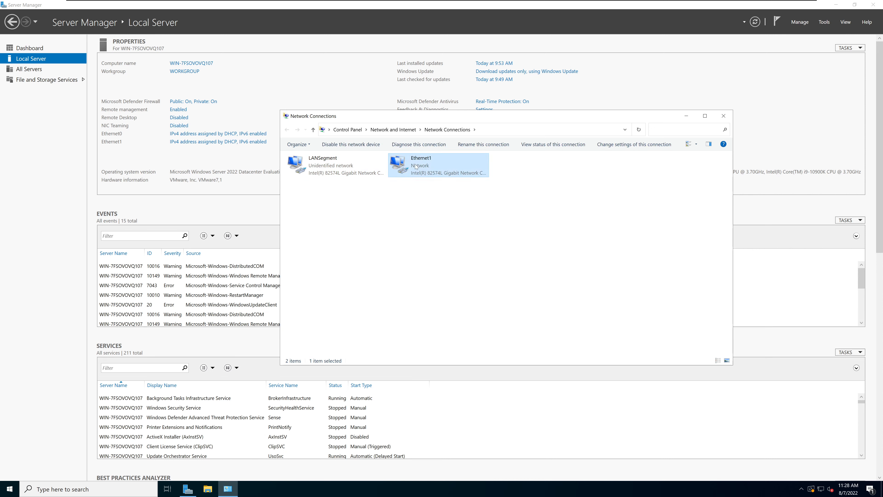
right_click(437, 168)
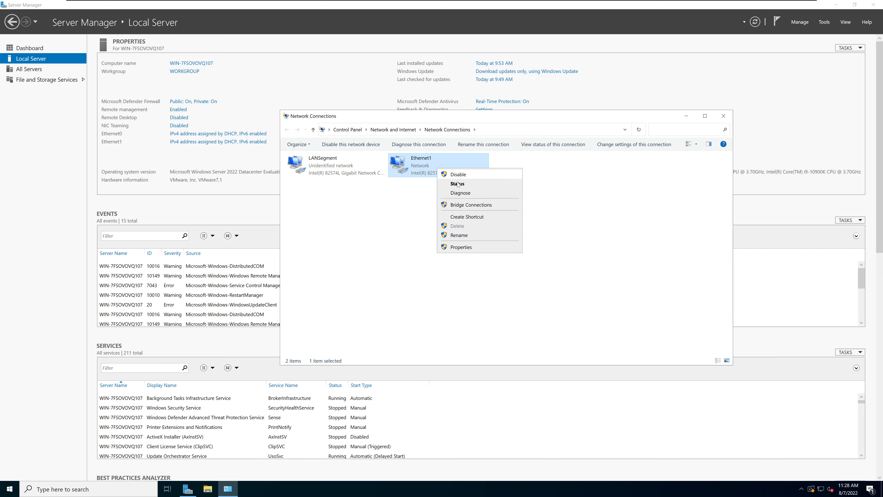
left_click(459, 235)
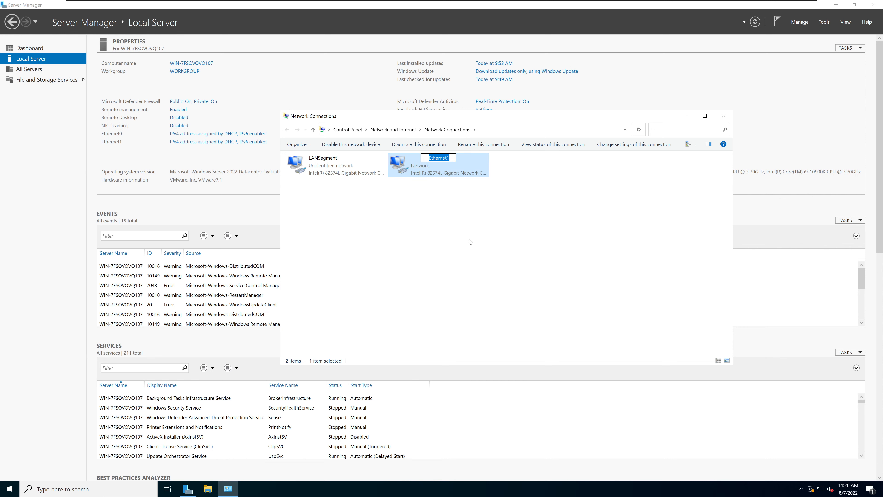
type("ToInternet")
key("Return")
Return to the local server's properties and refresh them to load the new adapter names
left_click(330, 174)
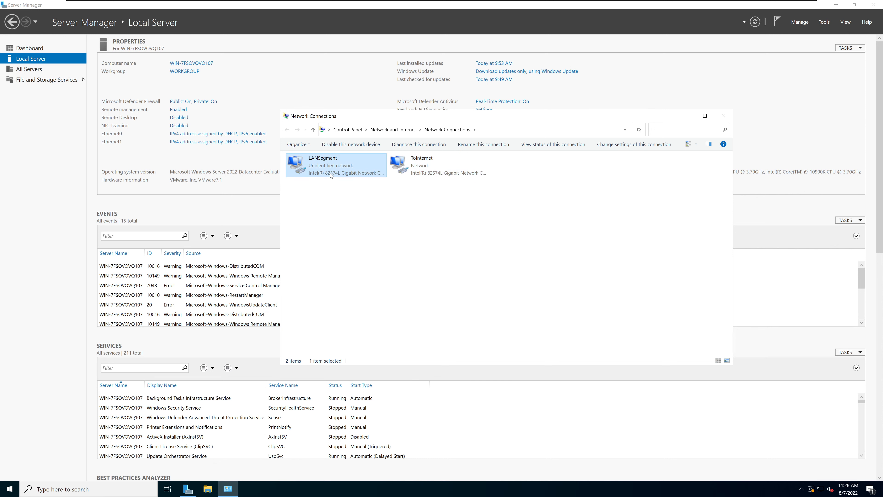
left_click(450, 175)
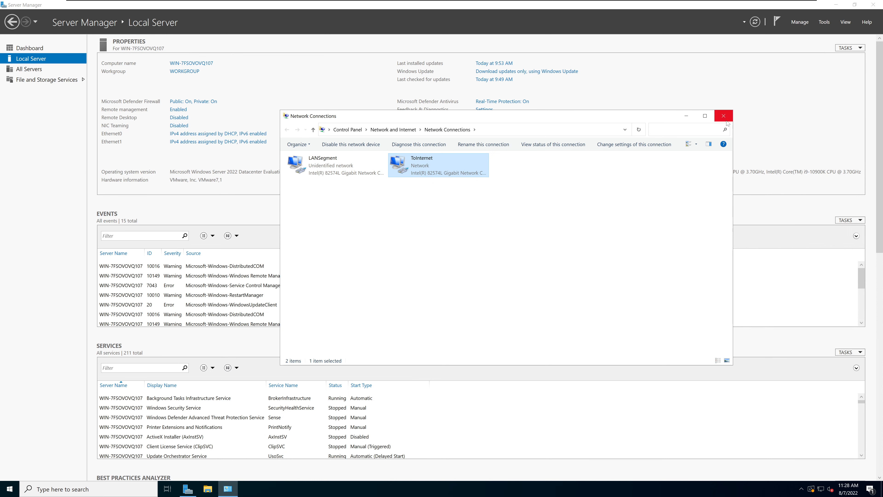
left_click(726, 74)
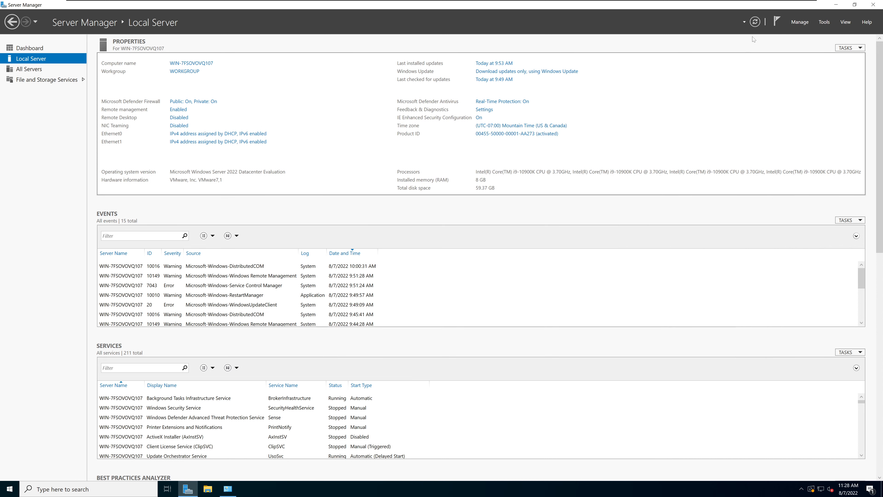
left_click(761, 22)
Check the Internet Protocol Version 4 settings of the ToInternet adapter and leave them without making changes
left_click(209, 142)
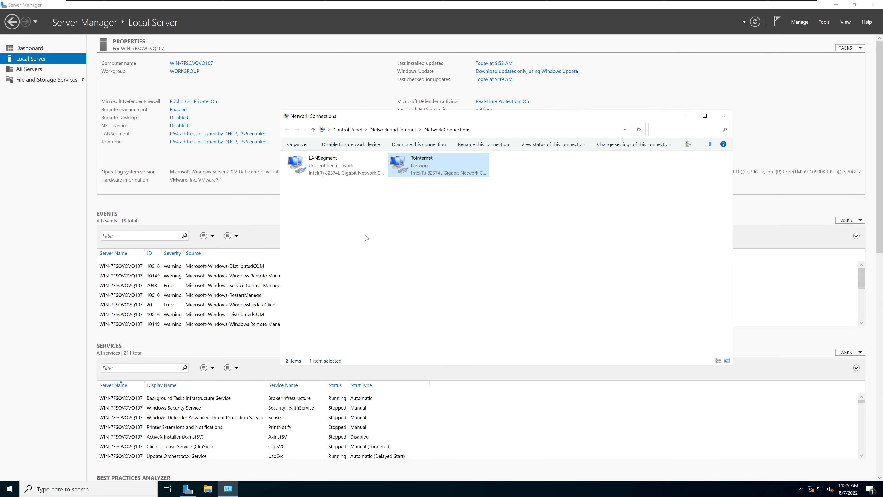
left_click(367, 238)
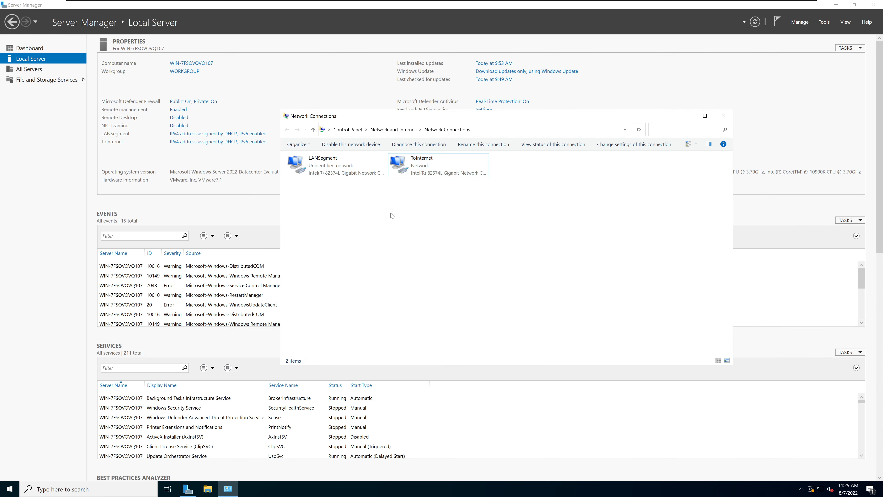
right_click(429, 167)
left_click(488, 247)
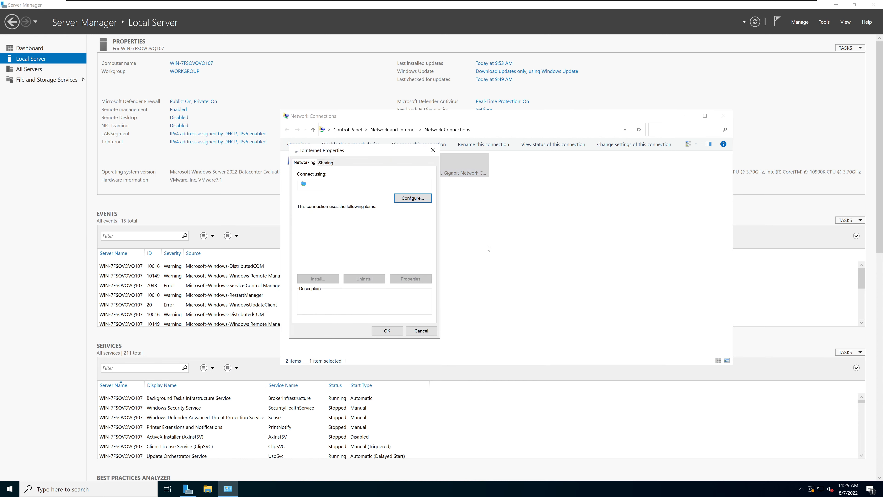
left_click(361, 238)
left_click(417, 279)
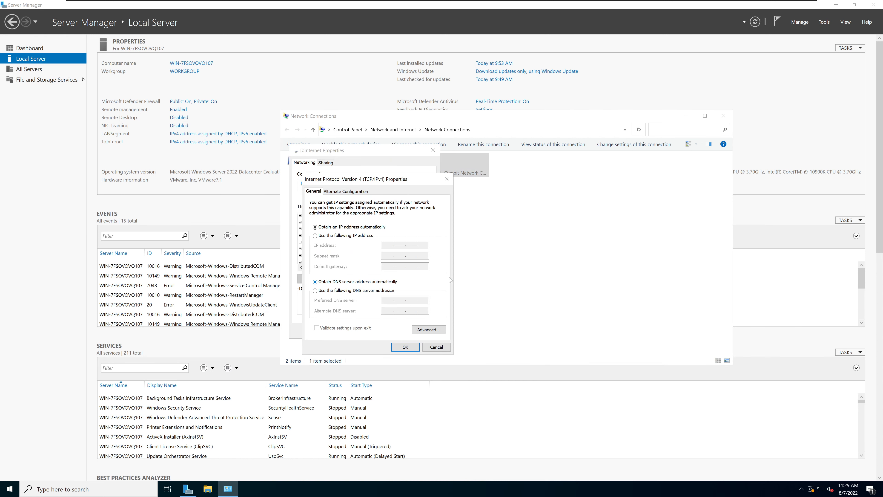
left_click(446, 178)
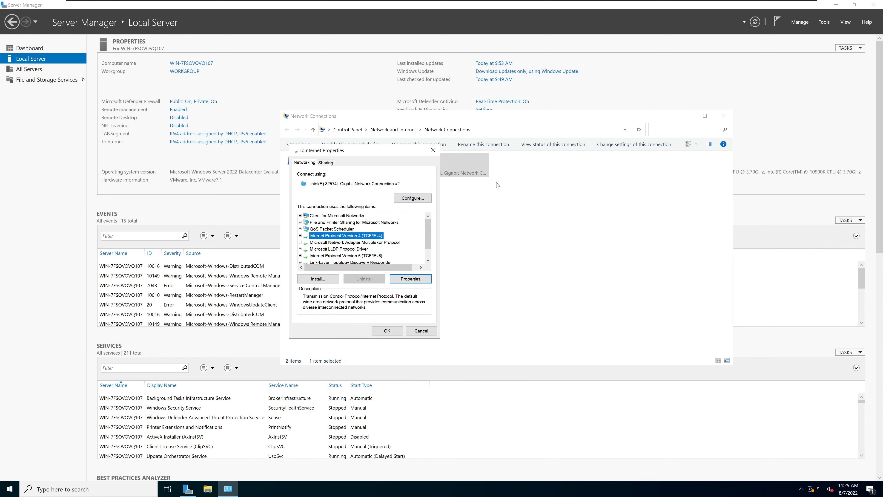
left_click(433, 150)
Give the LANSegment adapter a static IPv4 address starting with 192.168.1, fill in its subnet mask and confirm the settings
left_click(331, 173)
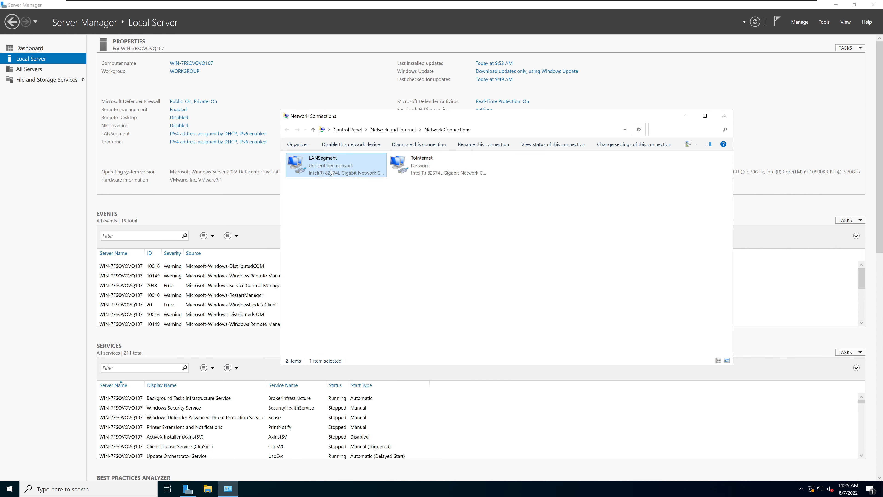
right_click(330, 167)
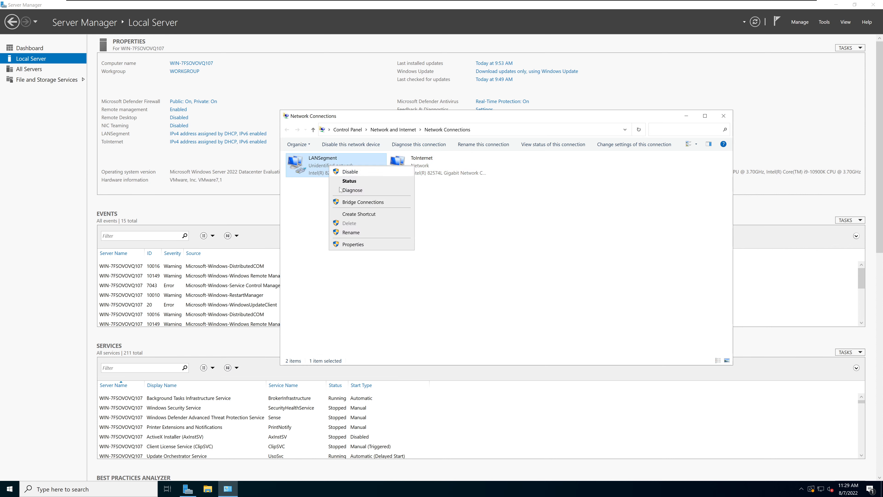
left_click(358, 245)
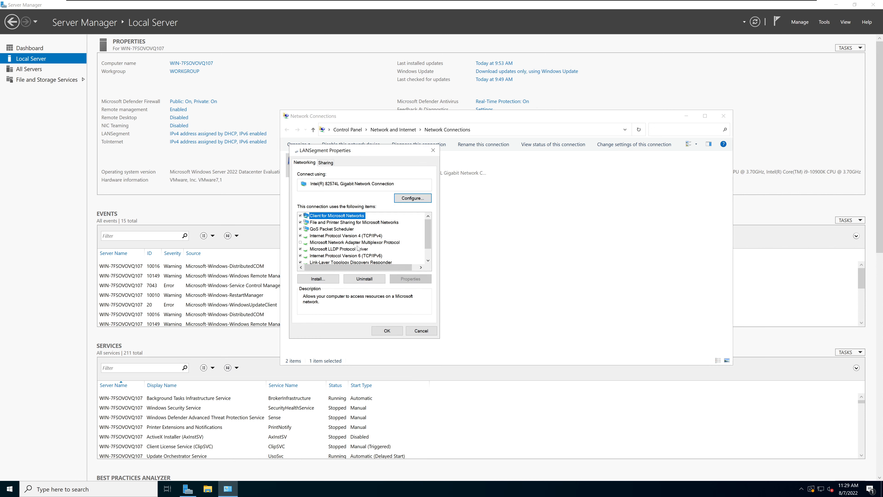
double_click(357, 235)
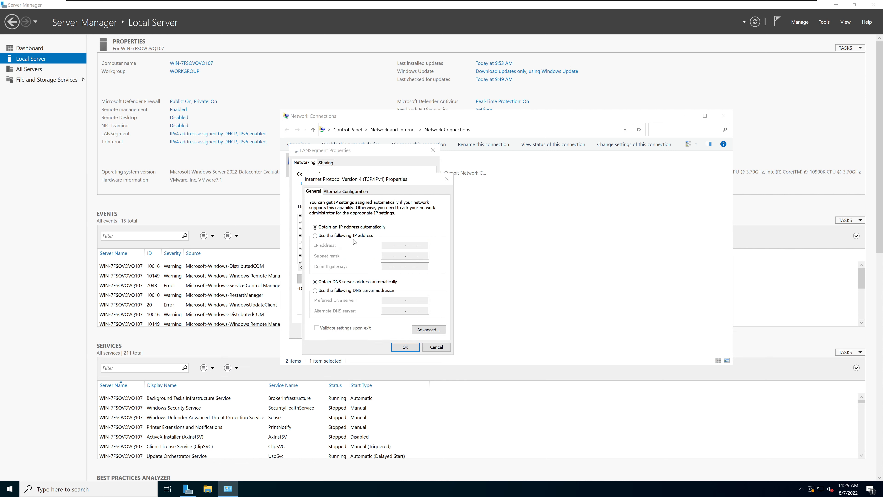
left_click(354, 236)
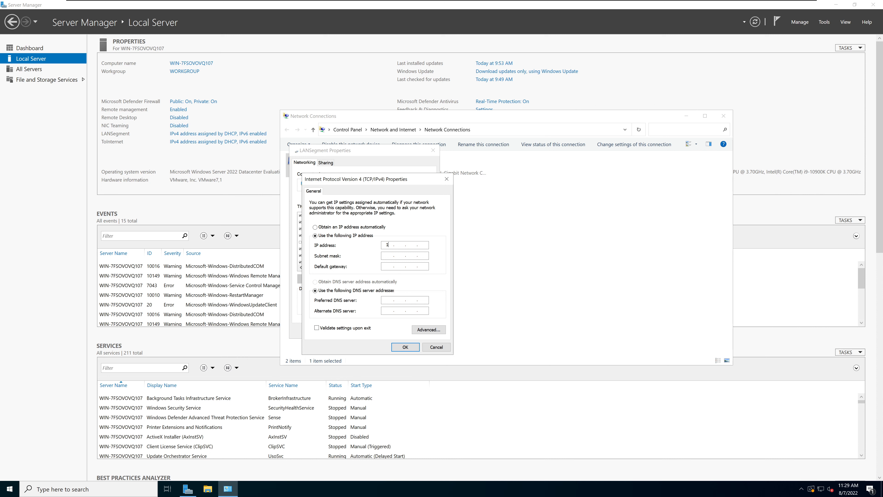
type("92 . 168 . 1")
left_click(423, 256)
key("Tab")
left_click(406, 348)
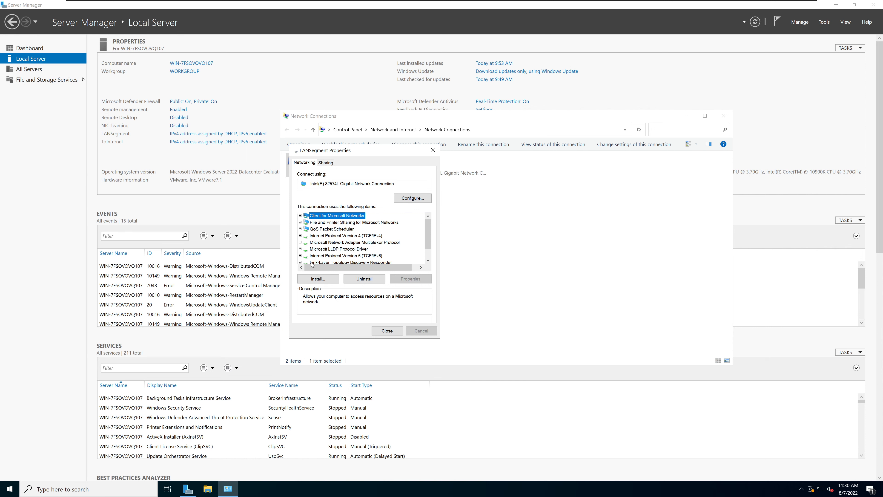
Disable Internet Protocol Version 6 (TCP/IPv6) on the LANSegment adapter and close its properties
left_click(348, 256)
left_click(300, 256)
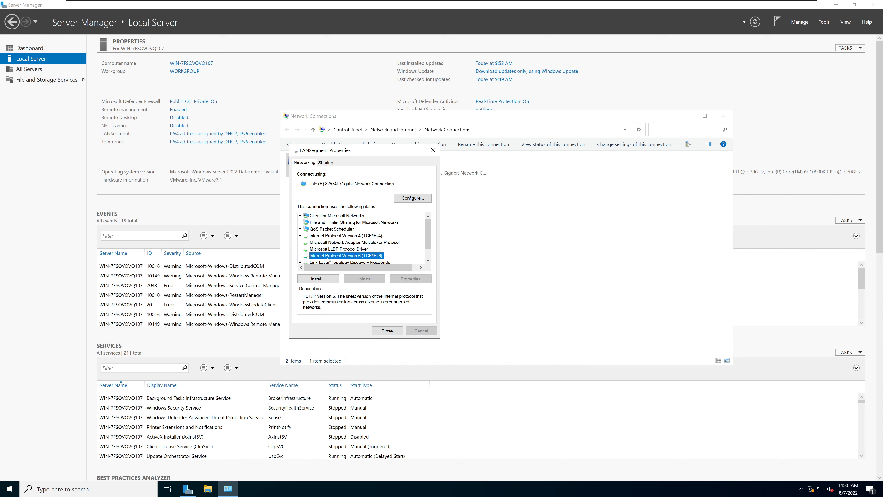
left_click(388, 332)
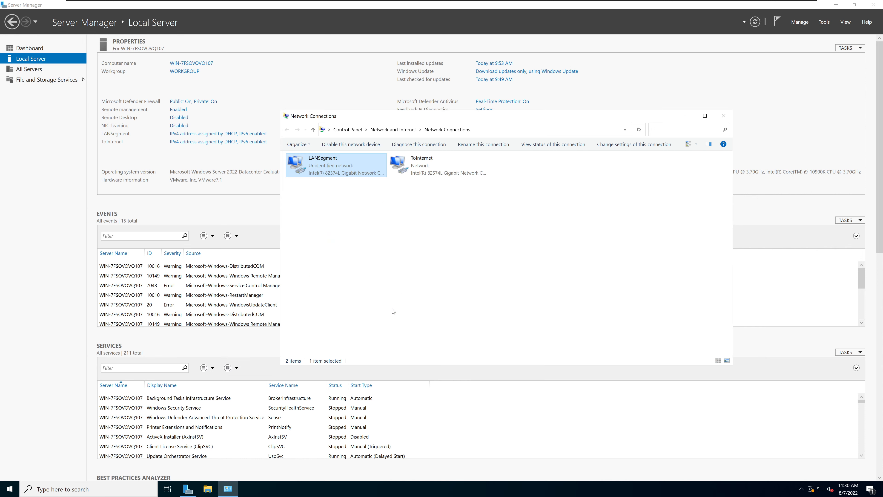
Disable Internet Protocol Version 6 (TCP/IPv6) on the ToInternet adapter and close its properties
right_click(424, 176)
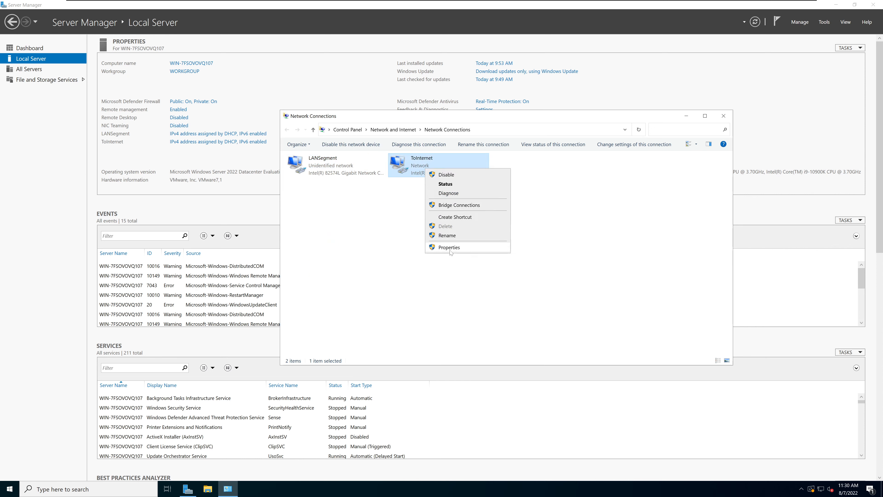
left_click(451, 247)
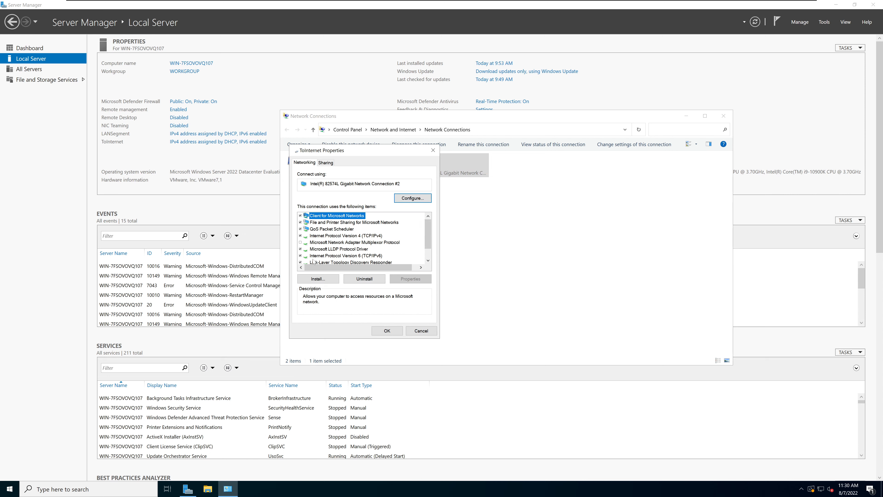
left_click(346, 255)
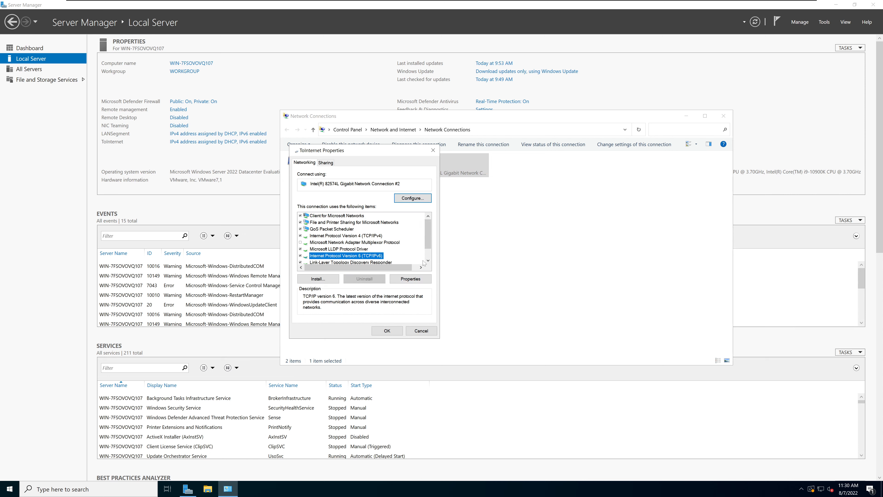
left_click(300, 256)
left_click(428, 330)
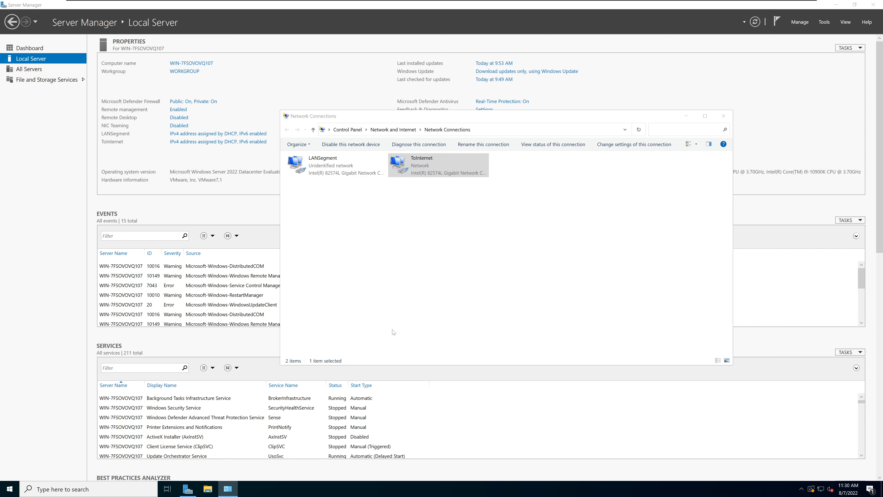
Check that Internet Protocol Version 6 is disabled in the LANSegment adapter's properties, and close the network connections without further changes
left_click(345, 170)
right_click(345, 170)
left_click(358, 249)
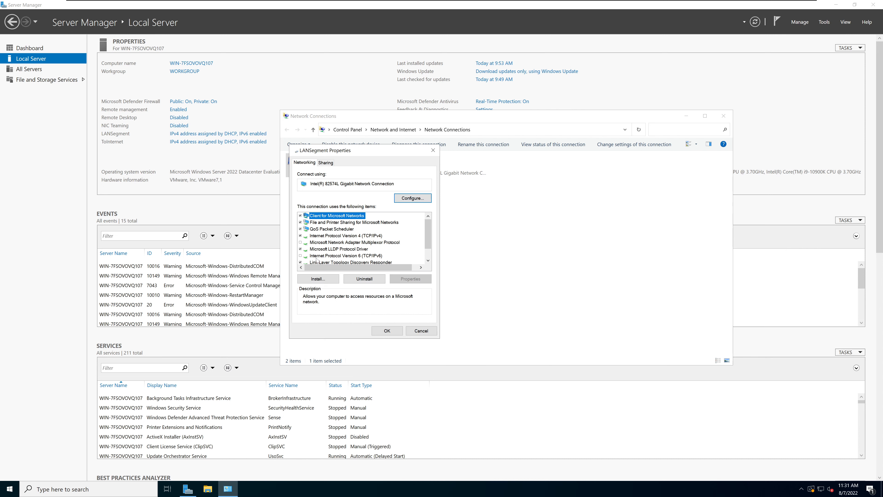
left_click(317, 257)
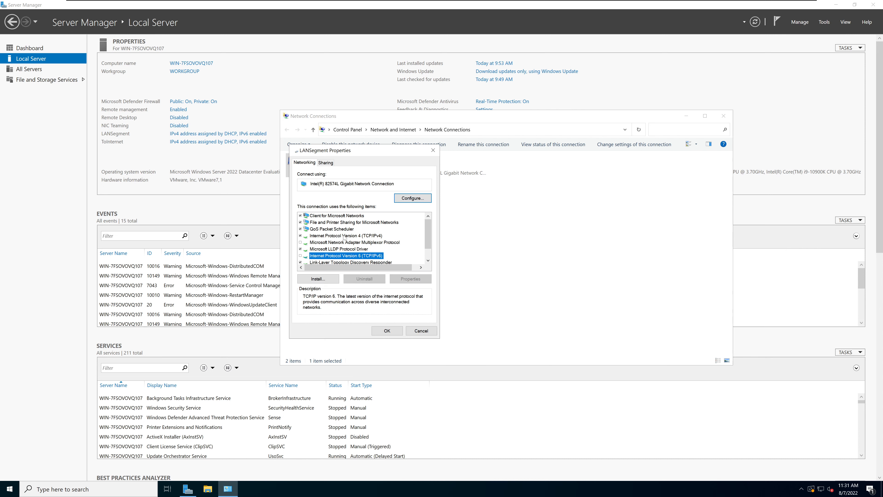
left_click(433, 150)
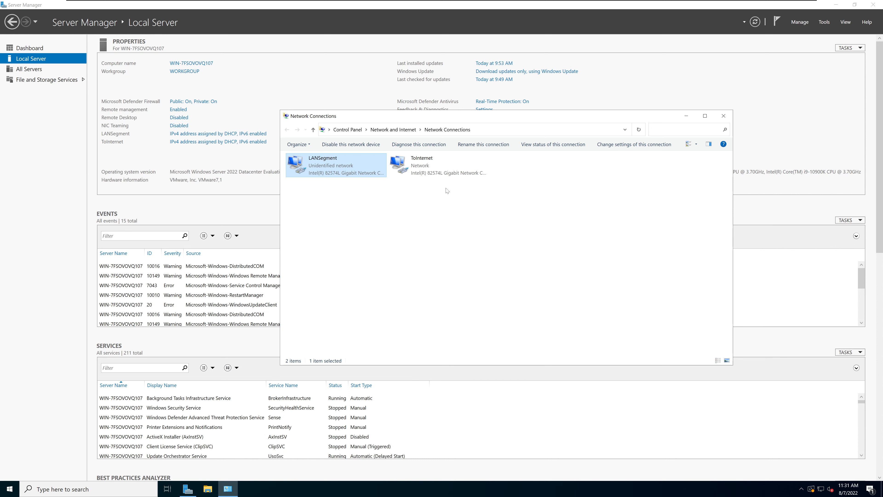
left_click(426, 171)
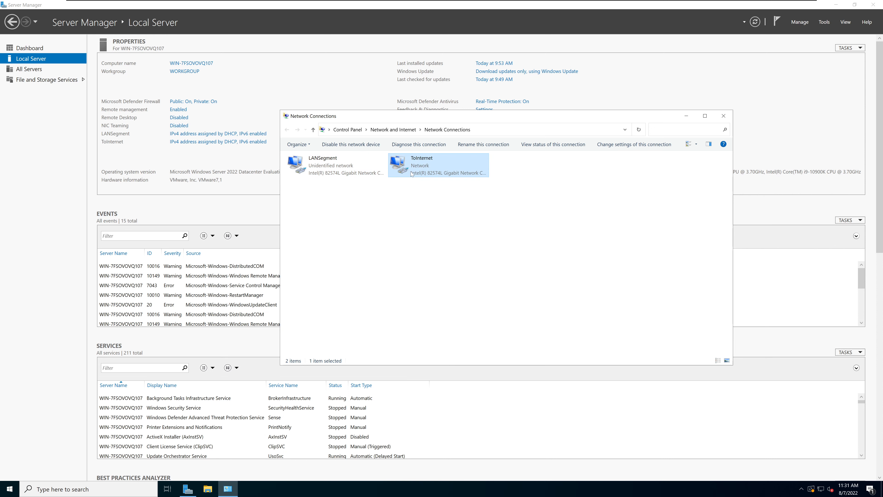
left_click(723, 117)
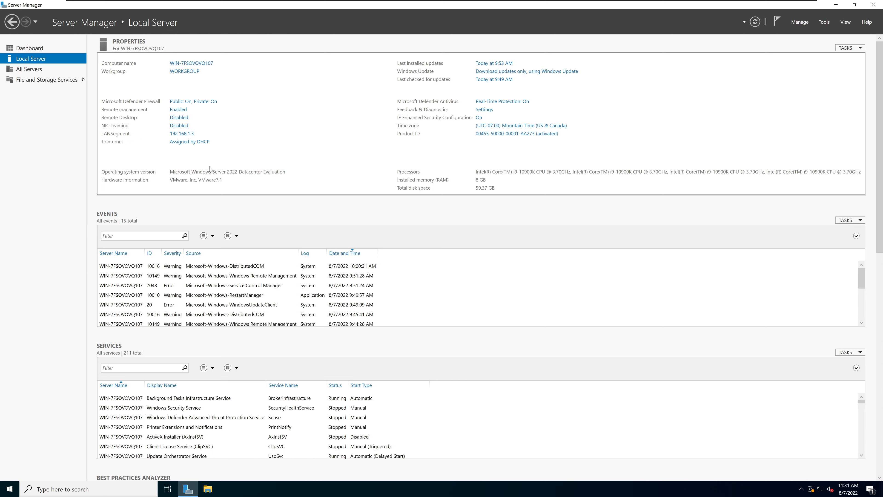
Review the ToInternet adapter's Internet Protocol Version 4 (TCP/IPv4) settings and close the network connections without changing anything
left_click(191, 142)
right_click(452, 163)
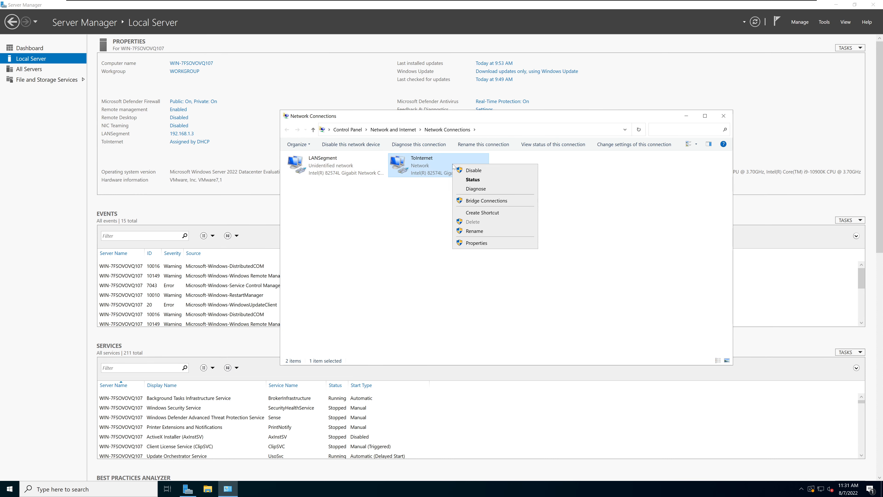
left_click(476, 243)
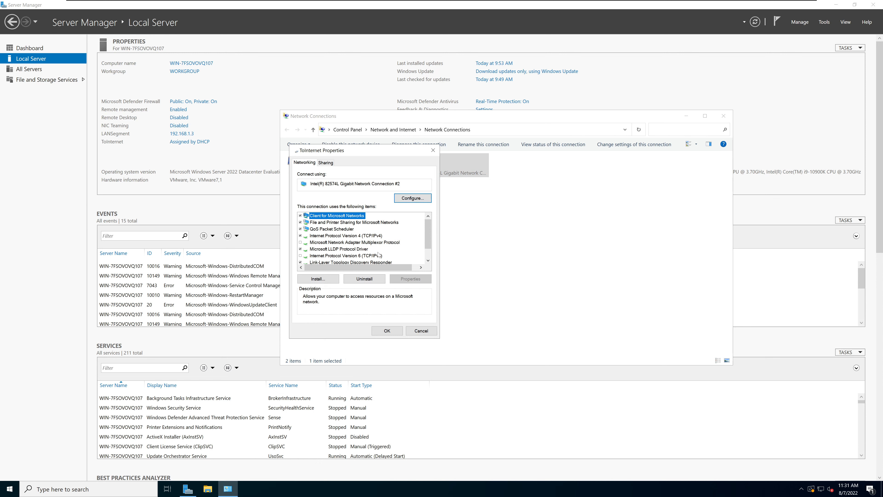
left_click(379, 236)
left_click(410, 278)
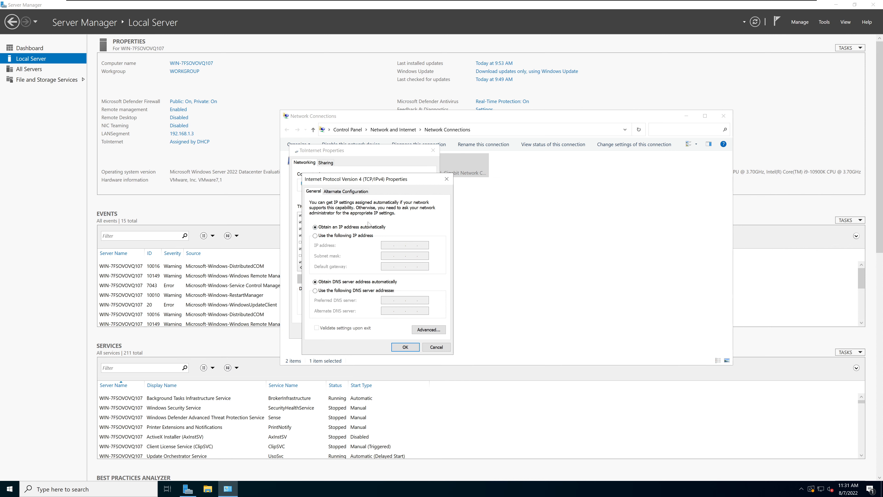
left_click(446, 179)
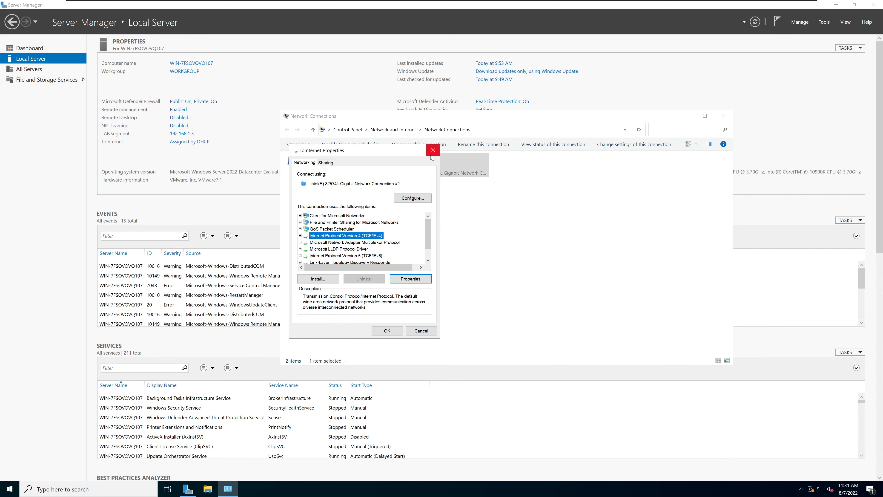
left_click(432, 152)
left_click(723, 116)
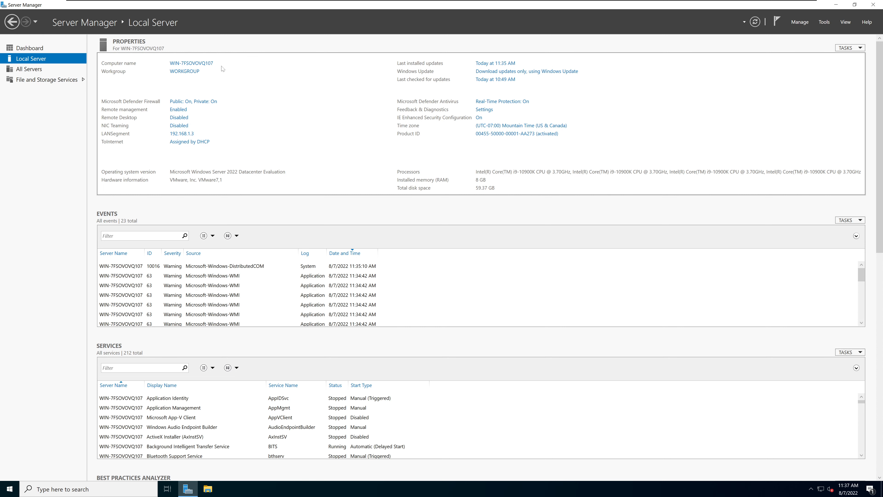
Rename the computer to SSServ2022, keeping it in the WORKGROUP workgroup, and close the system properties without restarting
left_click(202, 65)
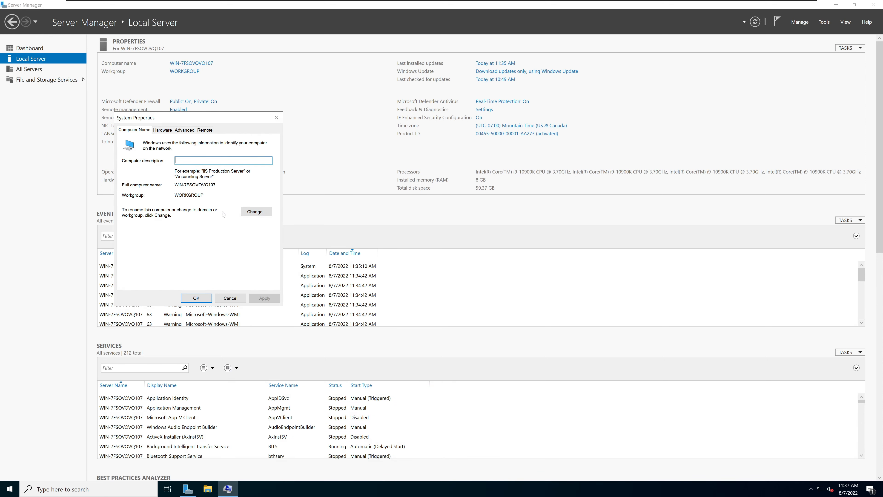
left_click(259, 215)
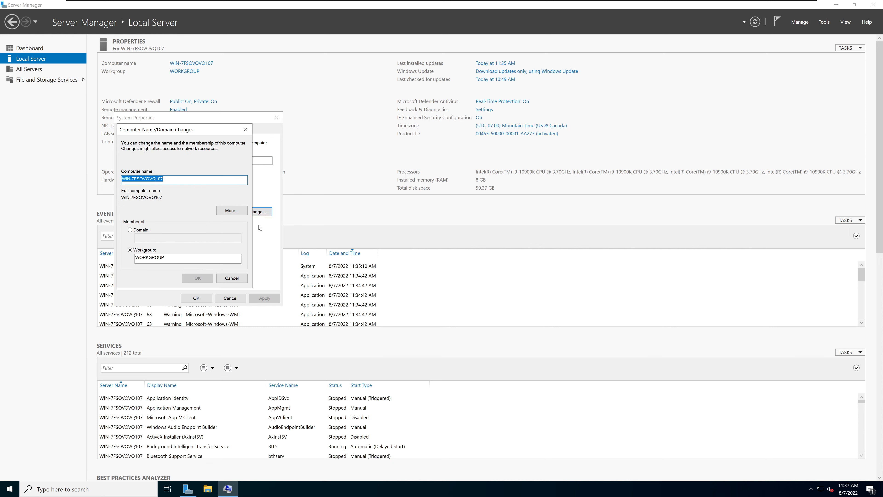
type("SSS")
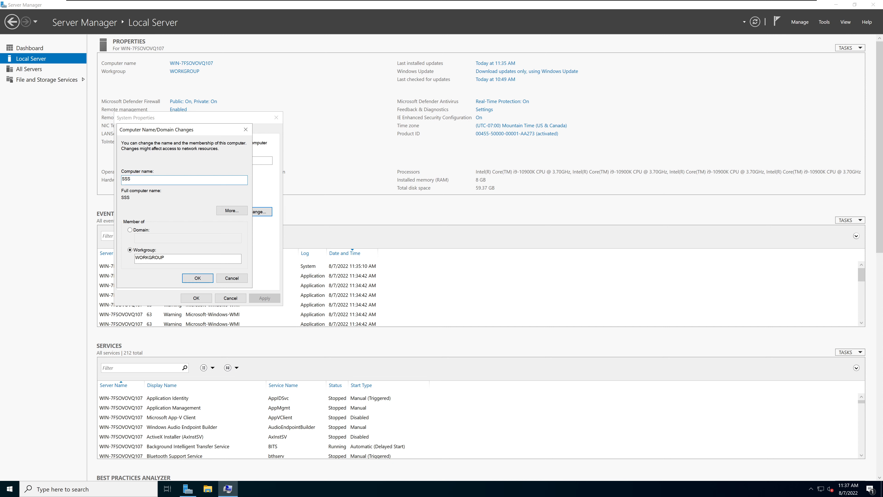
type("erv2022")
left_click(197, 278)
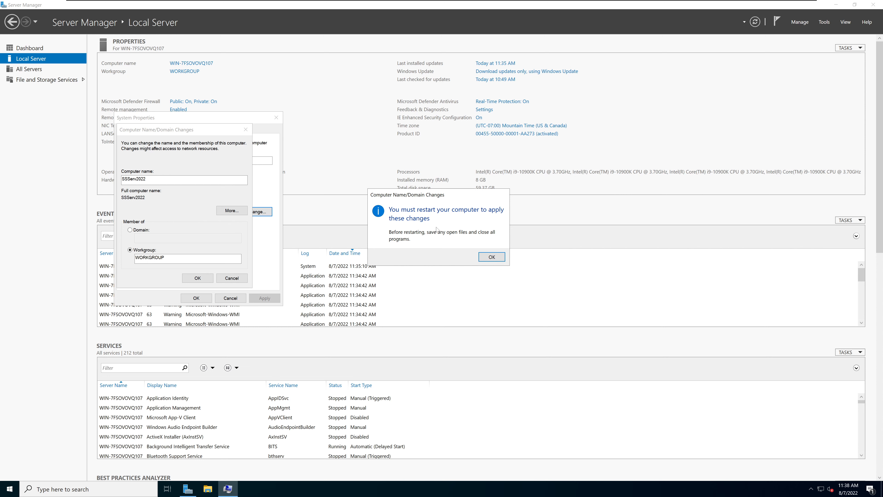
left_click(492, 257)
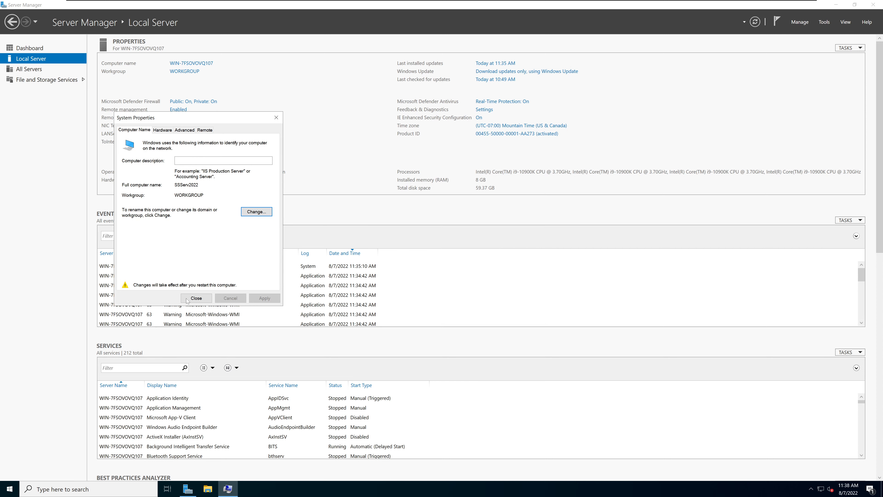
left_click(196, 298)
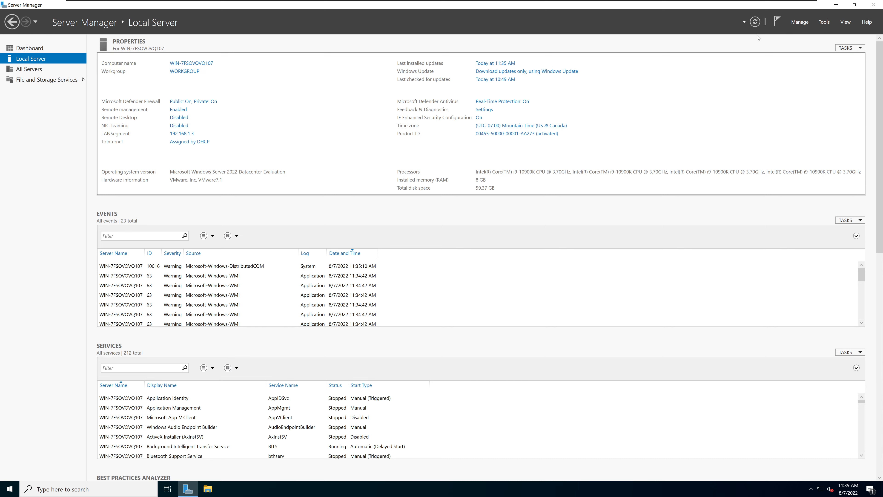
Close Server Manager and restart the server to apply the new computer name
left_click(824, 22)
left_click(487, 342)
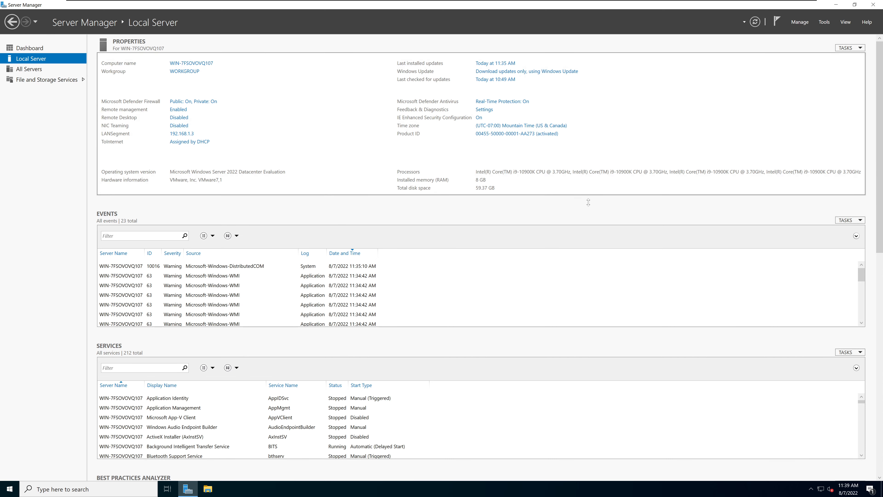
left_click(875, 5)
left_click(9, 489)
left_click(10, 471)
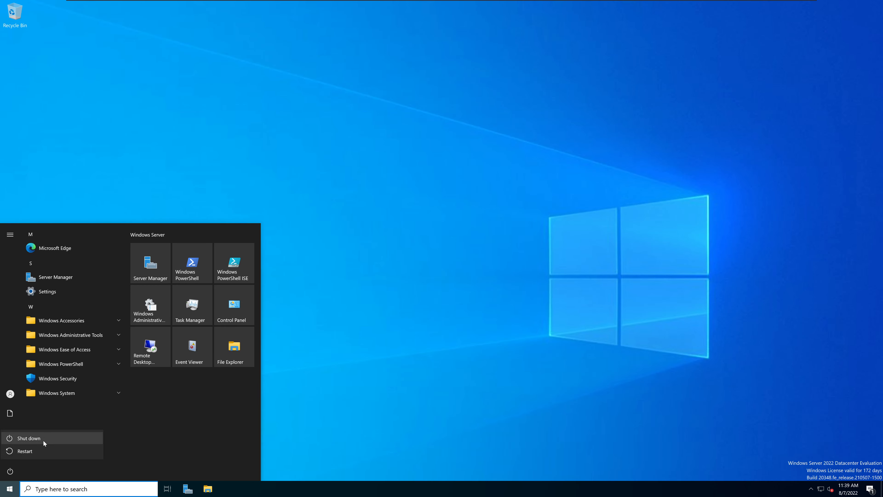
left_click(41, 451)
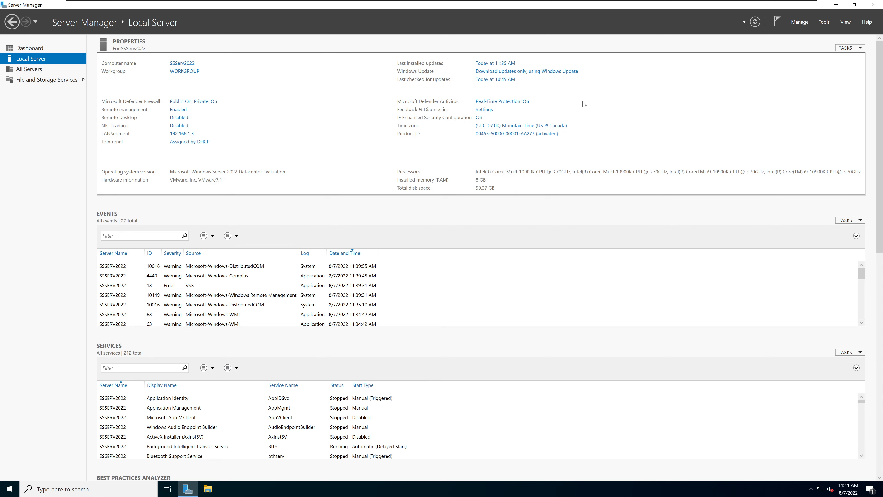
Look over the list of administrative tools available for the local server, dismiss it and close Server Manager
left_click(827, 24)
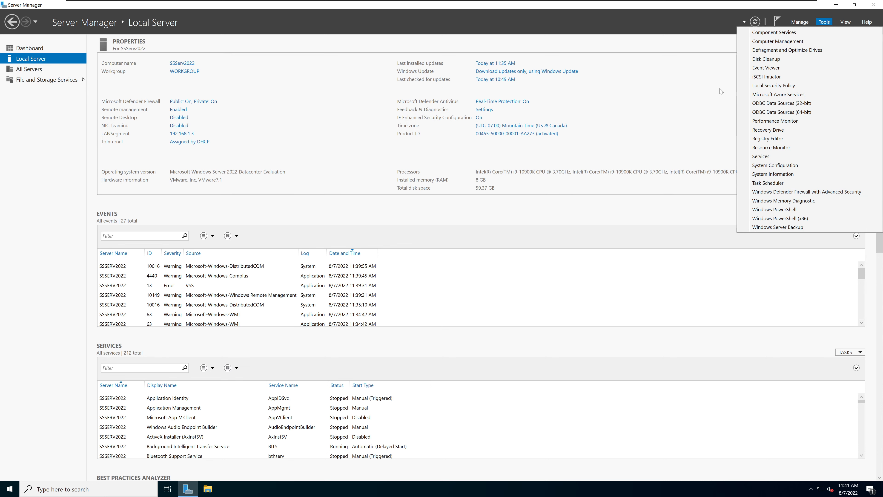
left_click(638, 140)
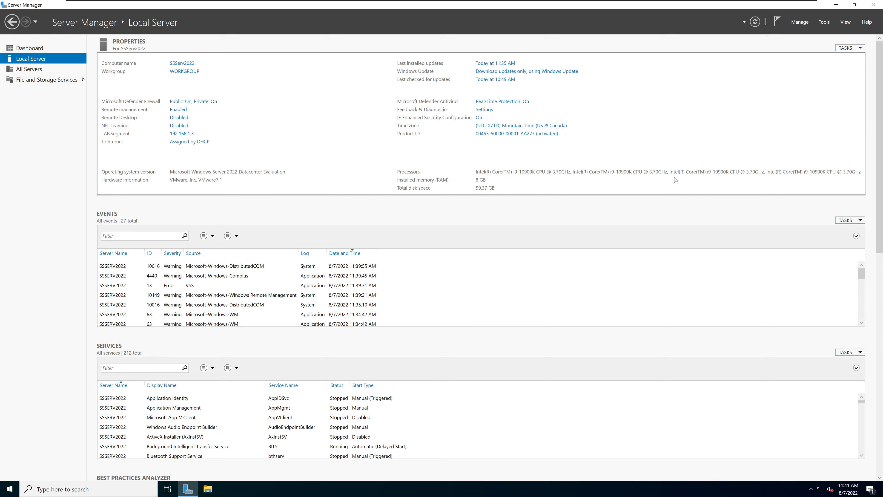
left_click(878, 6)
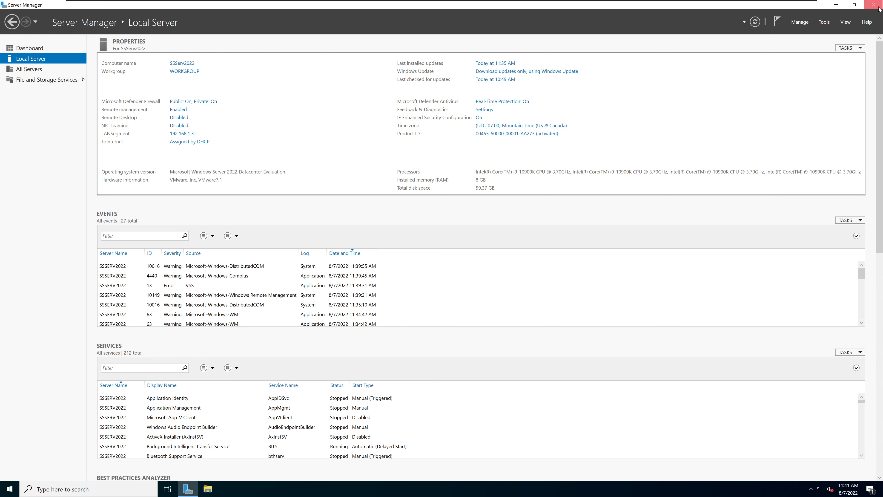